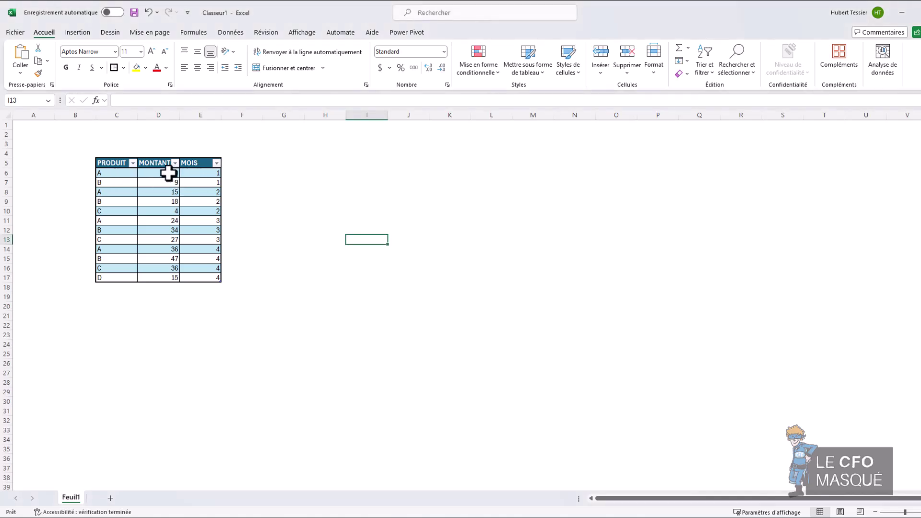
Inspect MONTANT and MOIS values in several rows of the source table
{"action": "left_click", "coordinate": [168, 173]}
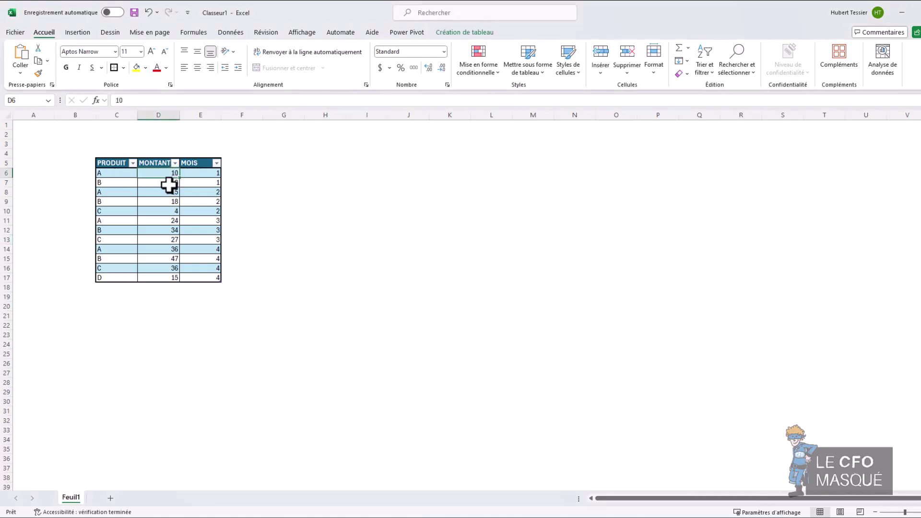
{"action": "left_click", "coordinate": [168, 185]}
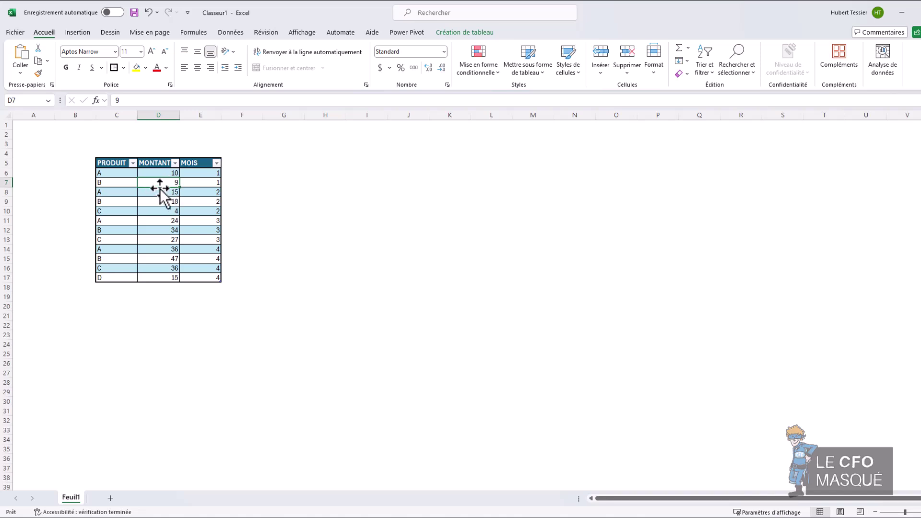
{"action": "left_click", "coordinate": [202, 192]}
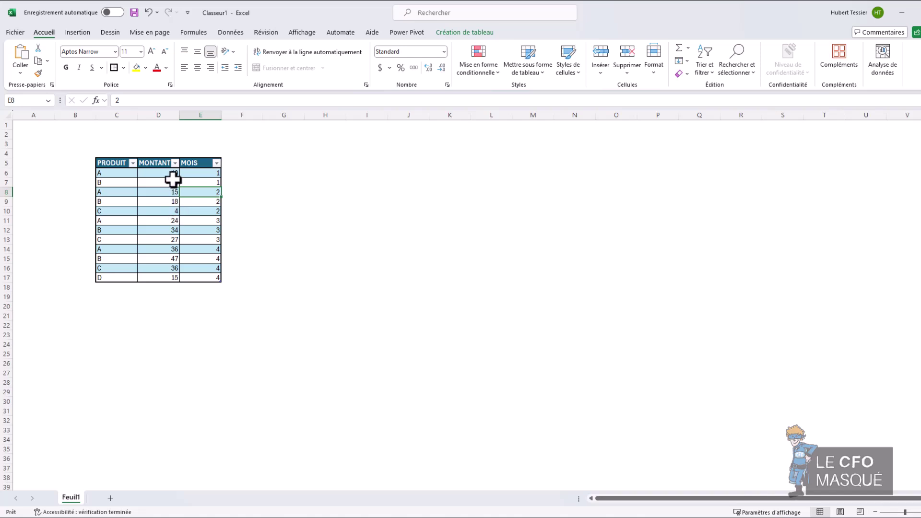
{"action": "left_click", "coordinate": [216, 222]}
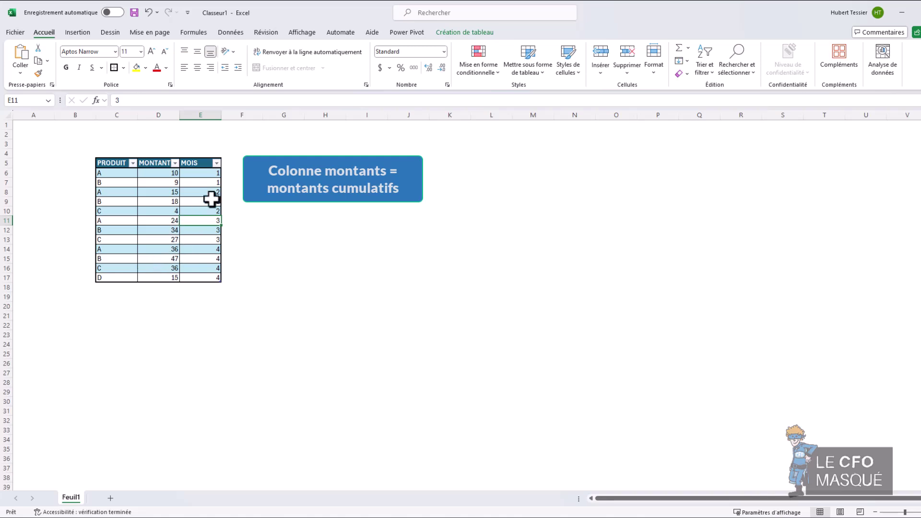
Load the PRODUIT/MONTANT/MOIS range into Power Query as Tableau1, then create the Tableau1 (2) reference query
{"action": "left_click_drag", "start_coordinate": [111, 163], "coordinate": [201, 278]}
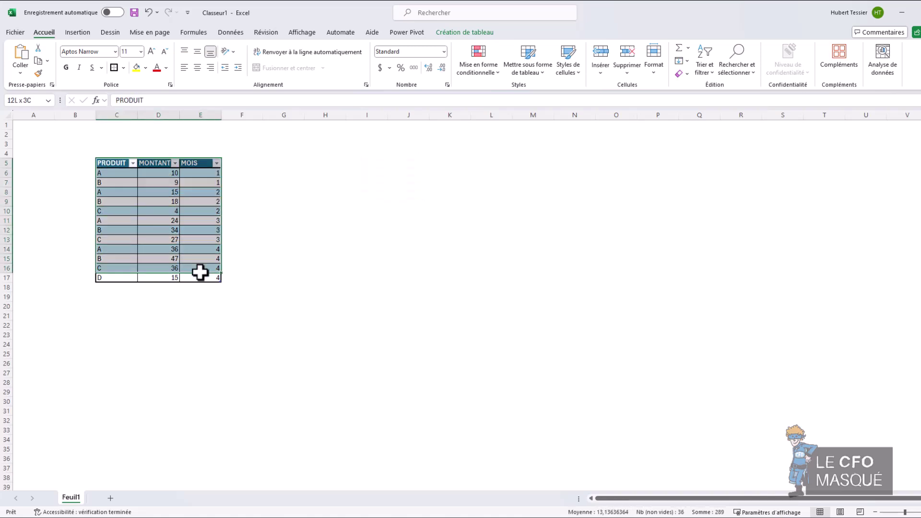
{"action": "right_click", "coordinate": [201, 278]}
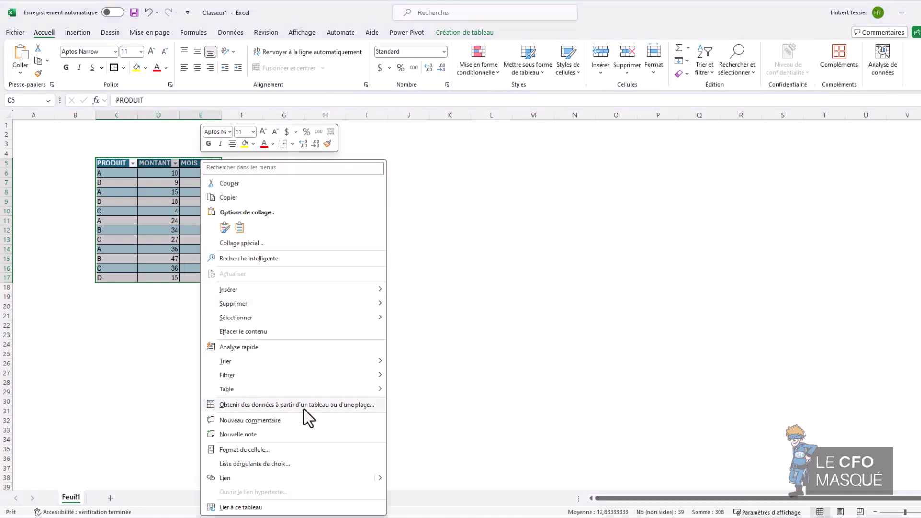
{"action": "left_click", "coordinate": [344, 405]}
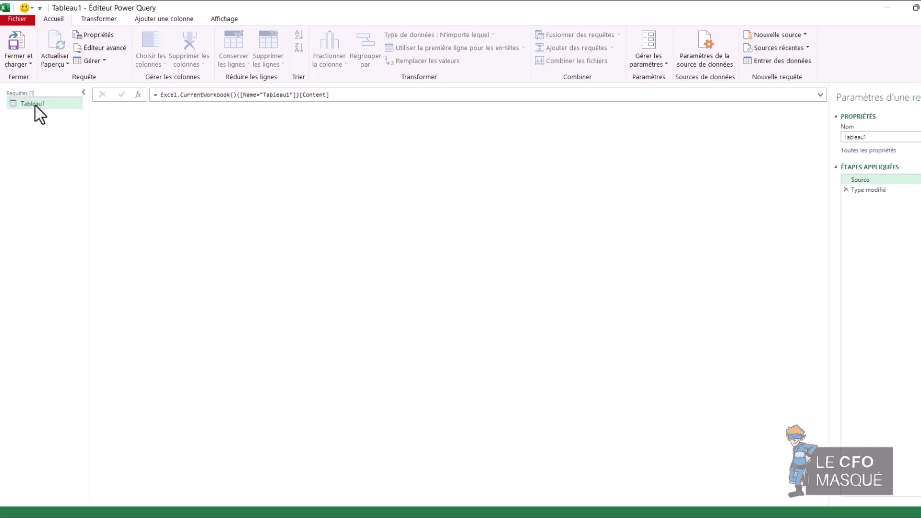
{"action": "right_click", "coordinate": [39, 106]}
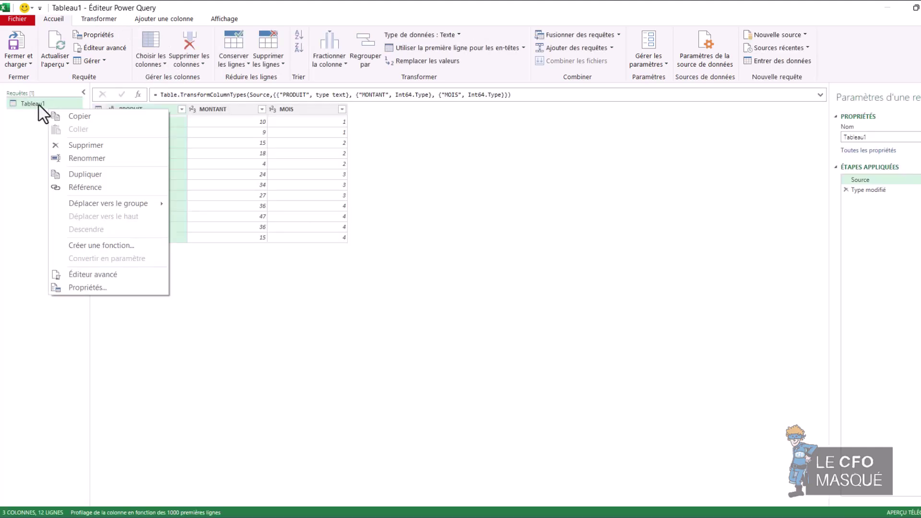
{"action": "left_click", "coordinate": [98, 191]}
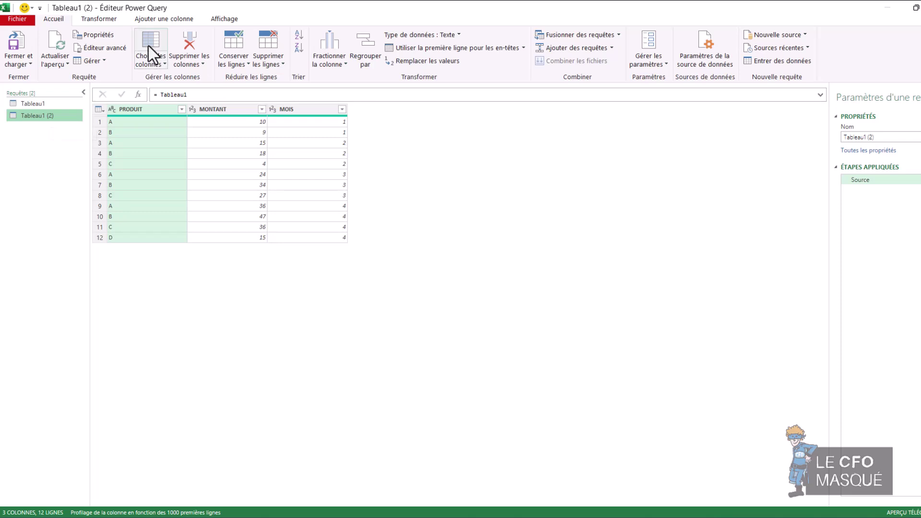
Add custom column moisplusun with formula [MOIS]+1 to Tableau1 (2), then return to Tableau1
{"action": "left_click", "coordinate": [156, 19]}
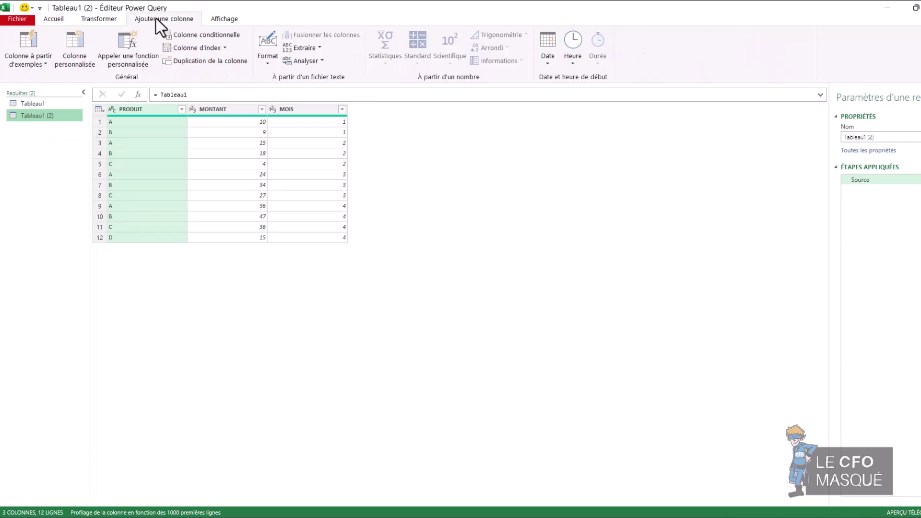
{"action": "left_click", "coordinate": [77, 48]}
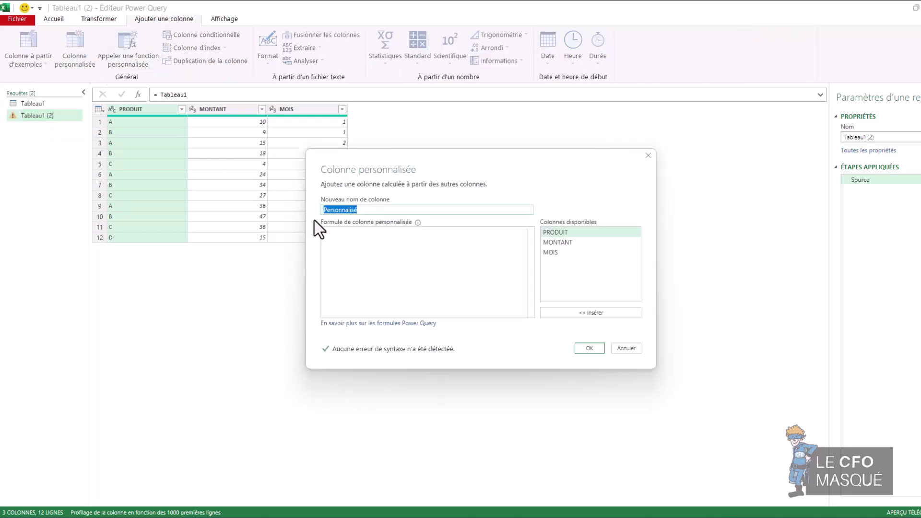
{"action": "type", "text": "moisplusun"}
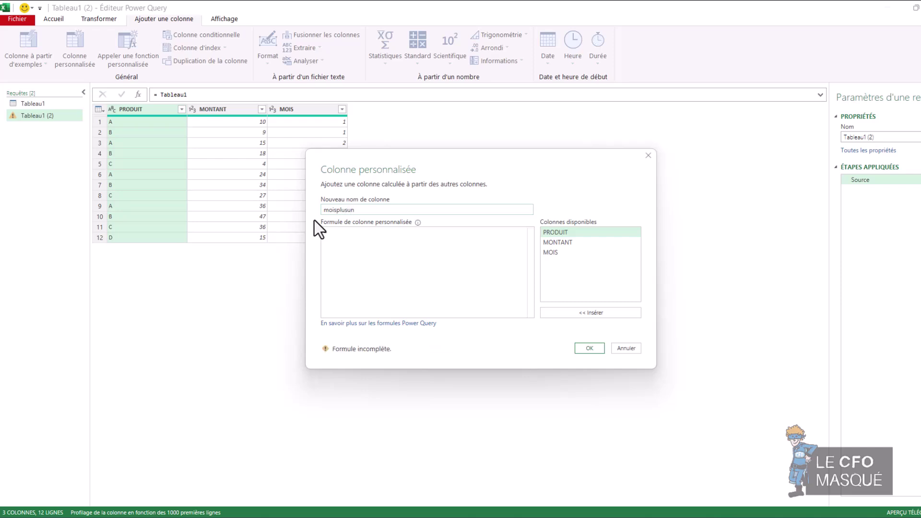
{"action": "left_click", "coordinate": [364, 235]}
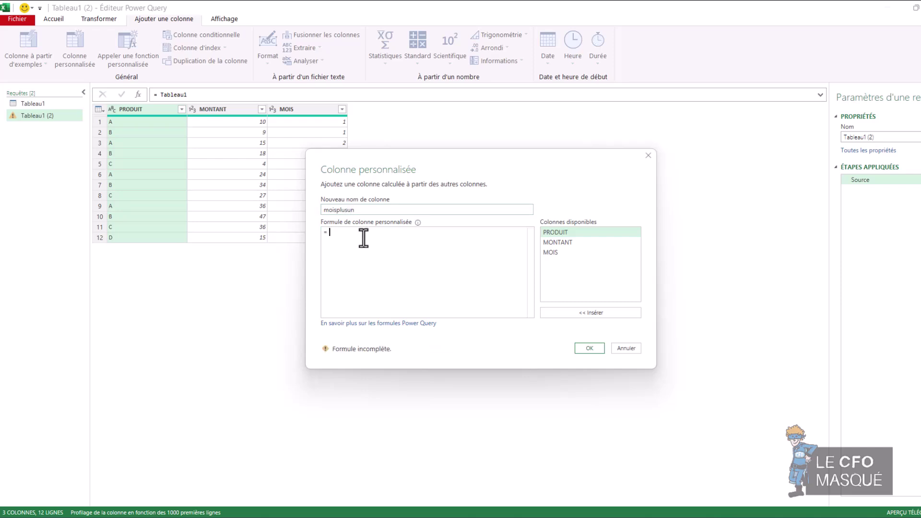
{"action": "double_click", "coordinate": [584, 253]}
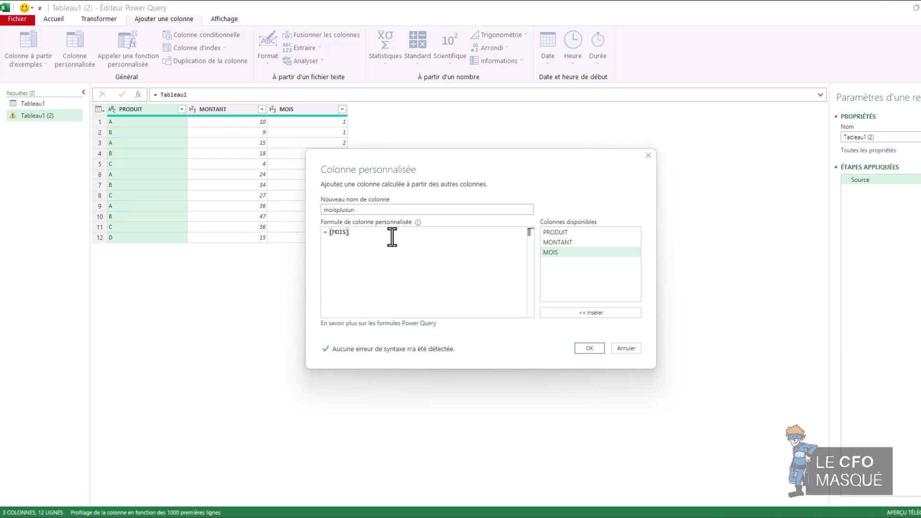
{"action": "type", "text": "+1"}
{"action": "left_click", "coordinate": [587, 349]}
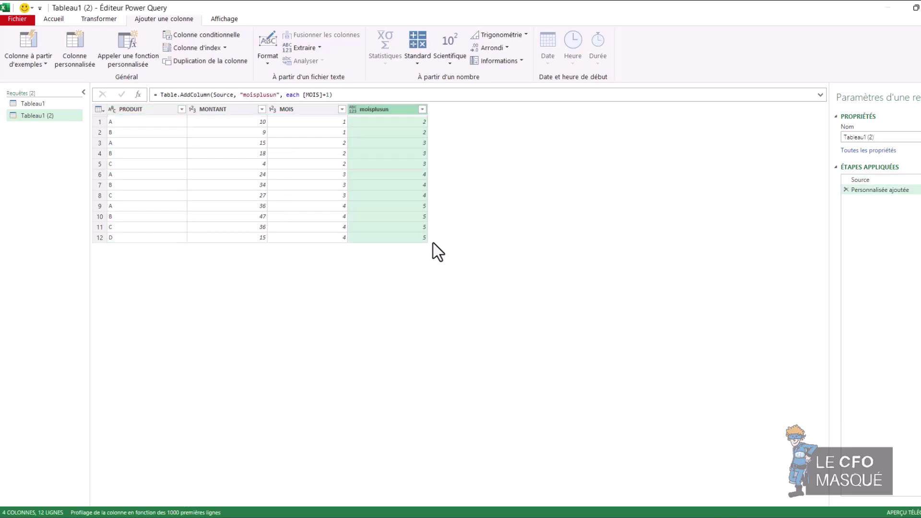
{"action": "left_click", "coordinate": [400, 123]}
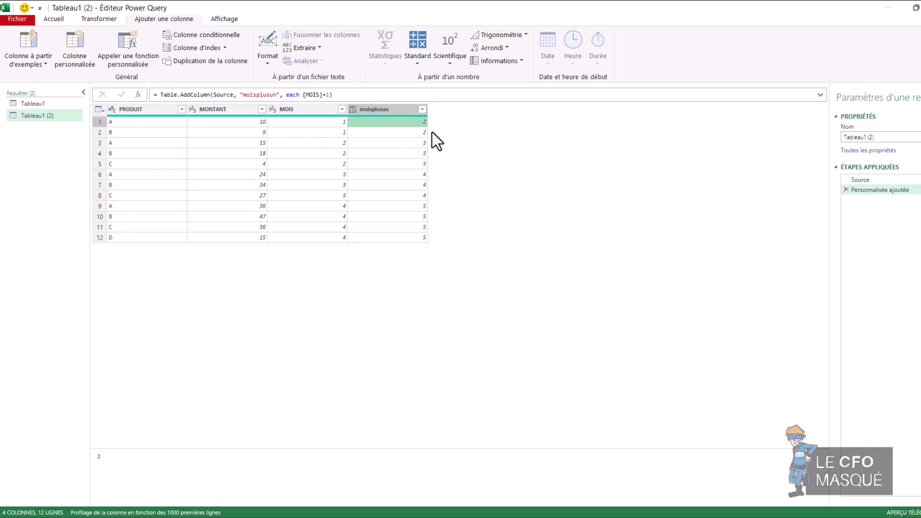
{"action": "left_click", "coordinate": [39, 102]}
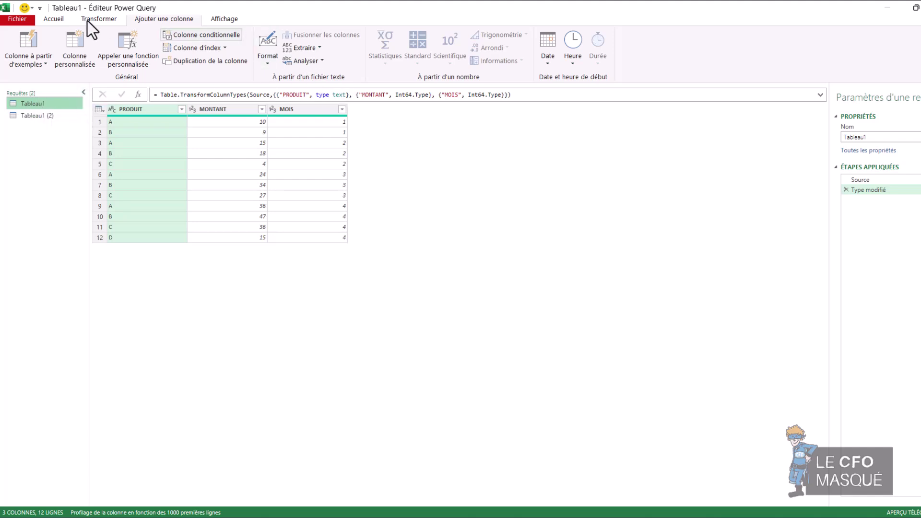
Set up a left outer merge: Tableau1 PRODUIT+MOIS against Tableau1 (2) PRODUIT+moisplusun
{"action": "left_click", "coordinate": [54, 19]}
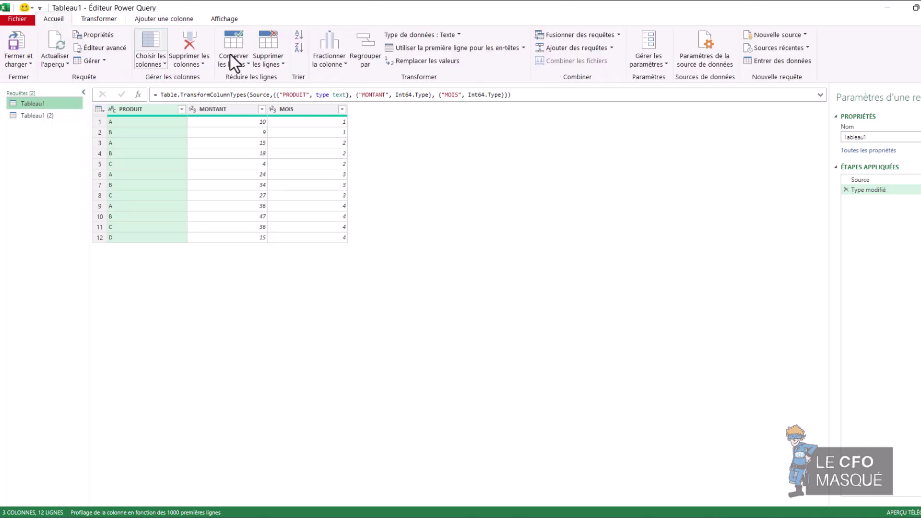
{"action": "left_click", "coordinate": [618, 34]}
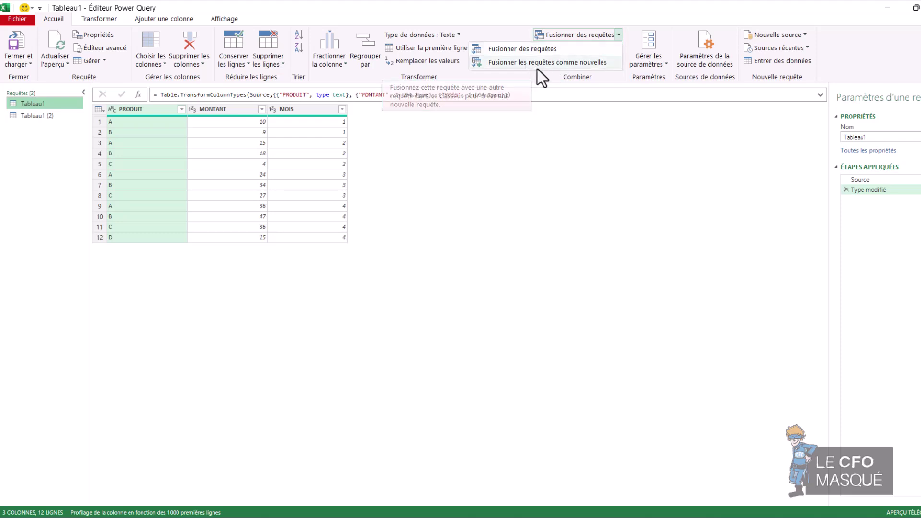
{"action": "left_click", "coordinate": [541, 66]}
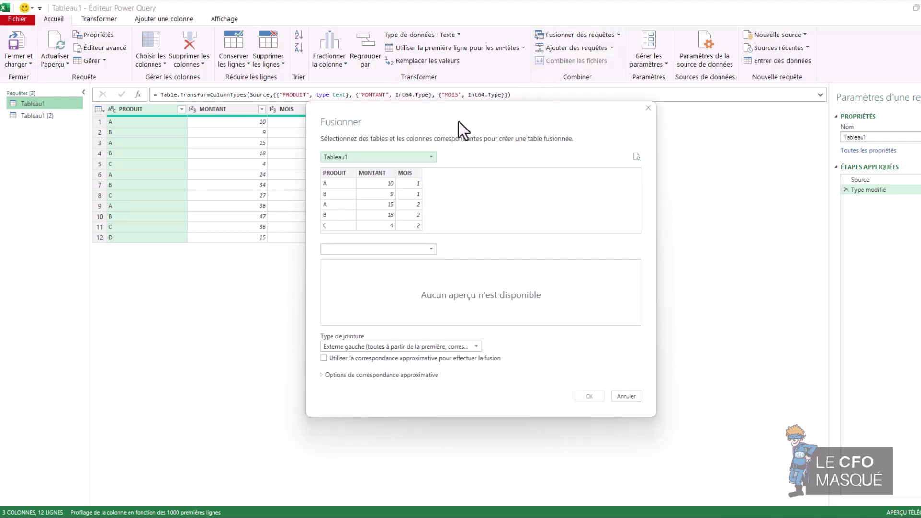
{"action": "left_click", "coordinate": [344, 173]}
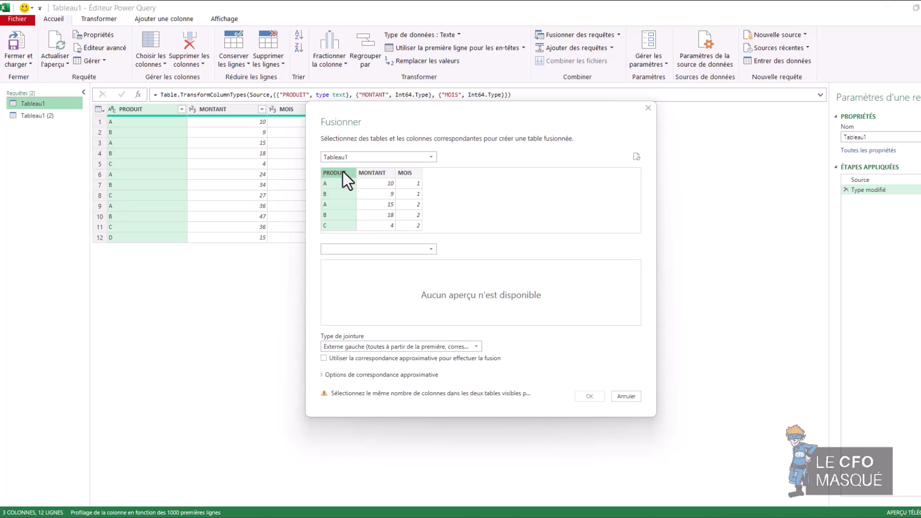
{"action": "left_click", "coordinate": [410, 174], "text": "ctrl"}
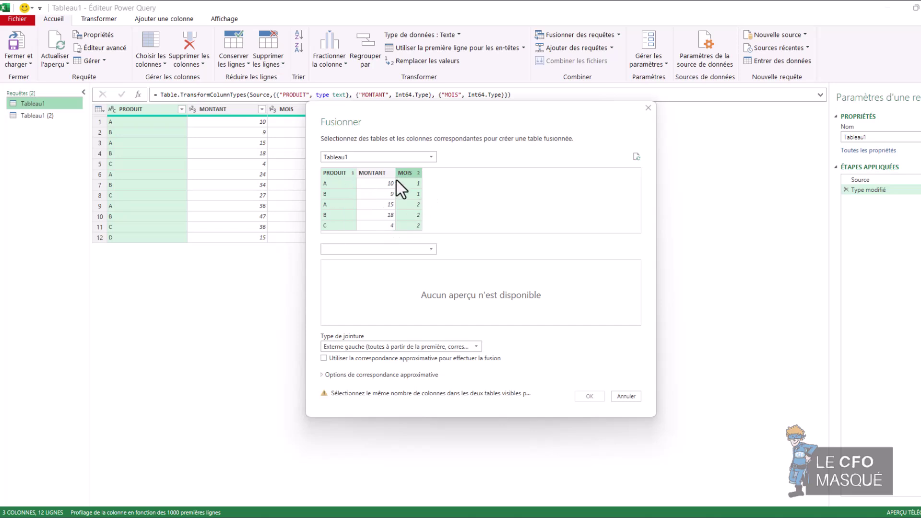
{"action": "left_click", "coordinate": [402, 245]}
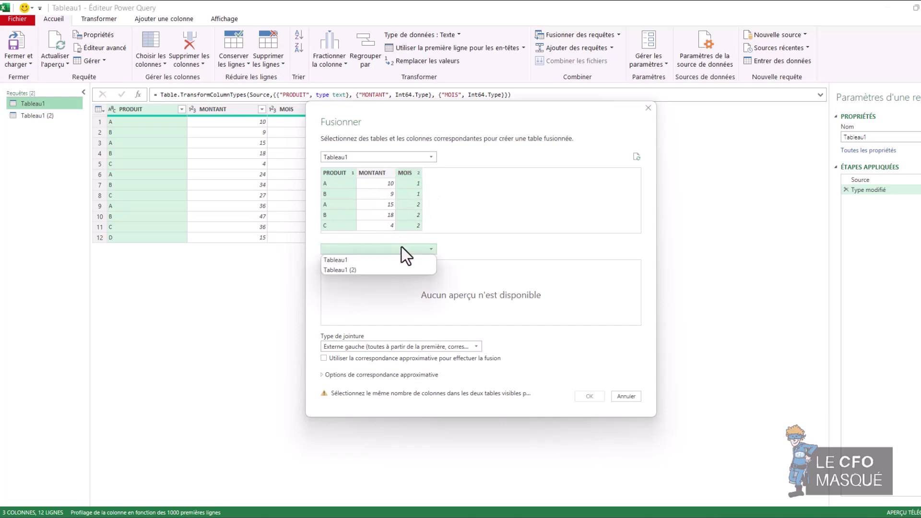
{"action": "left_click", "coordinate": [353, 272]}
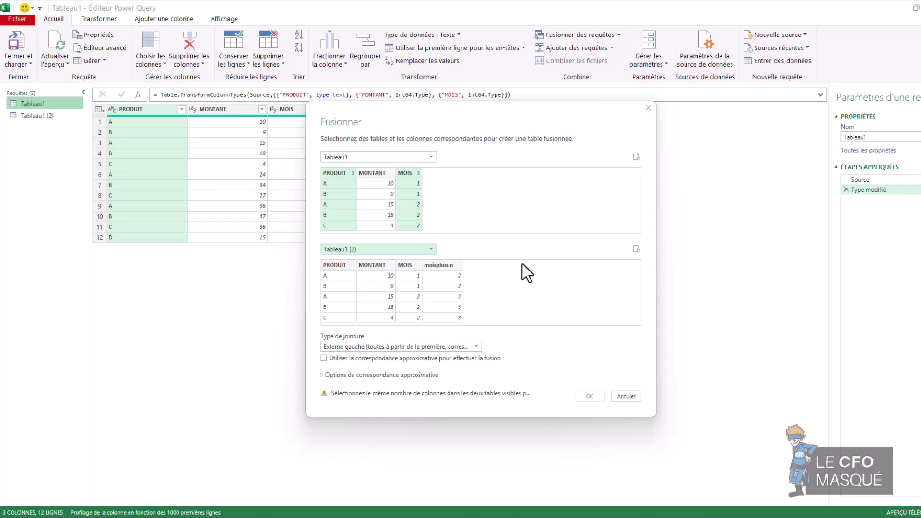
{"action": "left_click", "coordinate": [338, 265]}
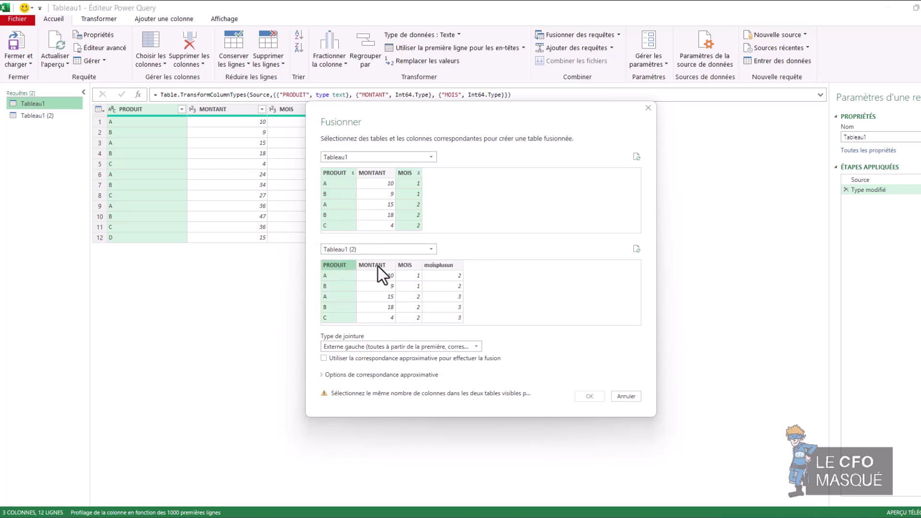
{"action": "left_click", "coordinate": [445, 266], "text": "ctrl"}
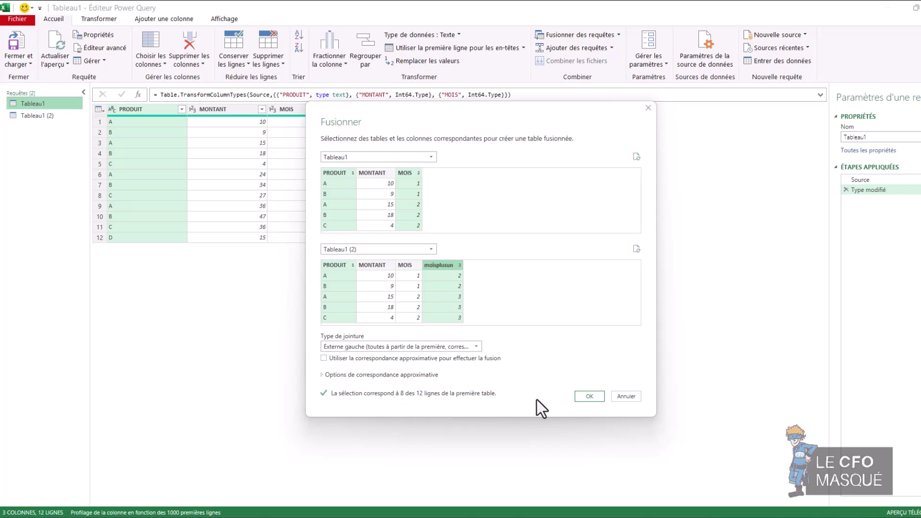
Confirm the merge, expand only MONTANT from Tableau1 (2), and rename it MOIS PASSÉ
{"action": "left_click", "coordinate": [588, 397]}
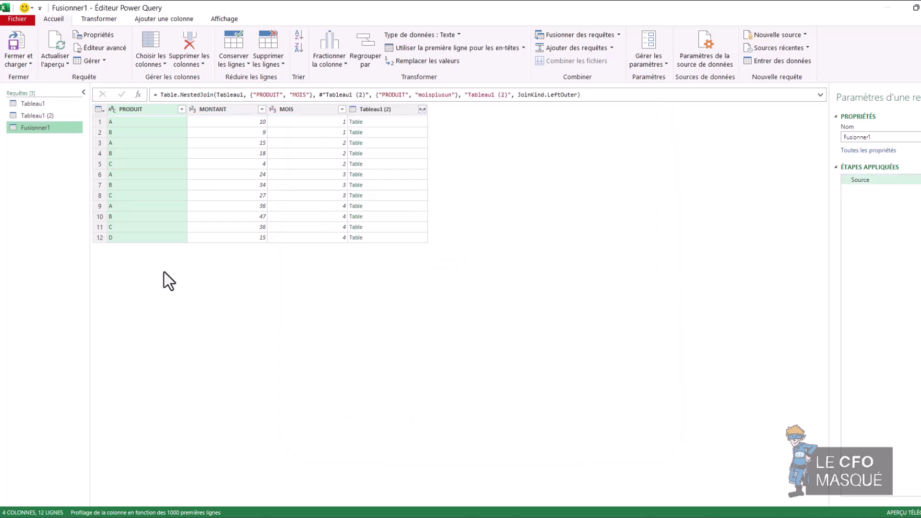
{"action": "left_click", "coordinate": [423, 110]}
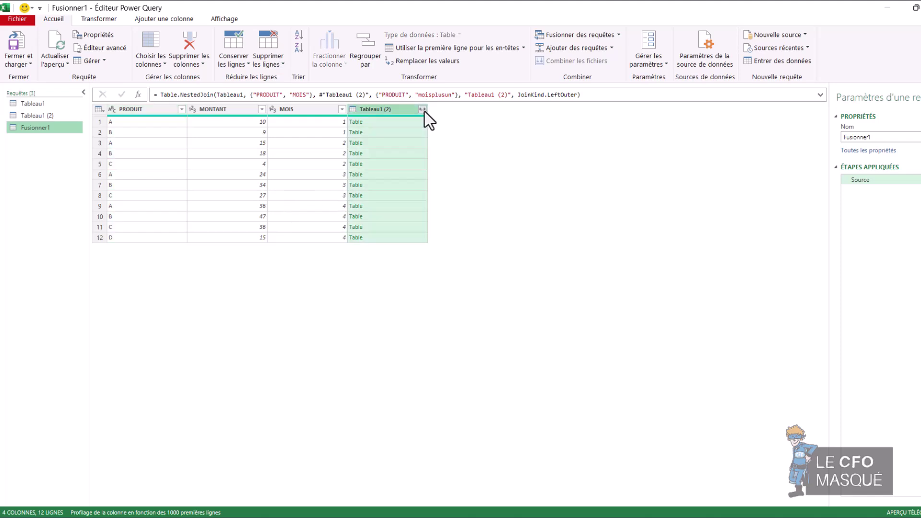
{"action": "left_click", "coordinate": [284, 160]}
{"action": "left_click", "coordinate": [272, 180]}
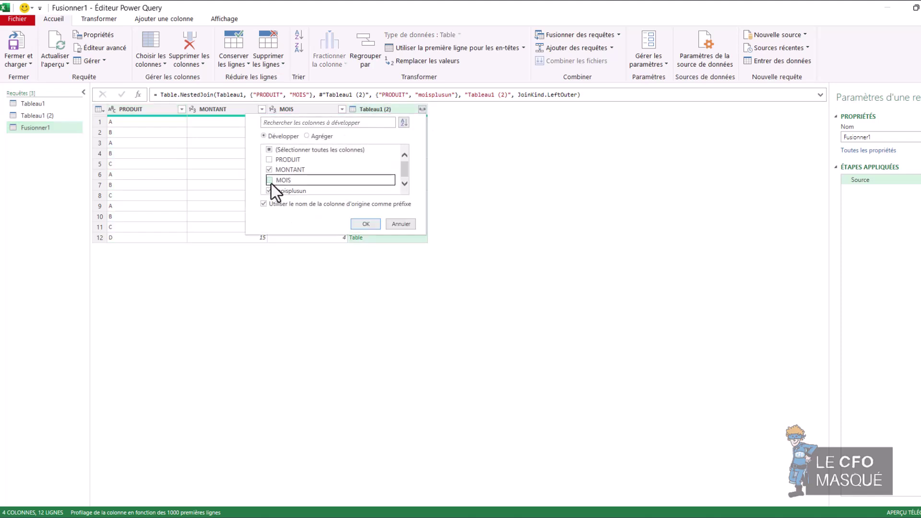
{"action": "left_click", "coordinate": [301, 191]}
{"action": "left_click", "coordinate": [365, 223]}
{"action": "key", "text": "F2"}
{"action": "type", "text": "MOIS PA"}
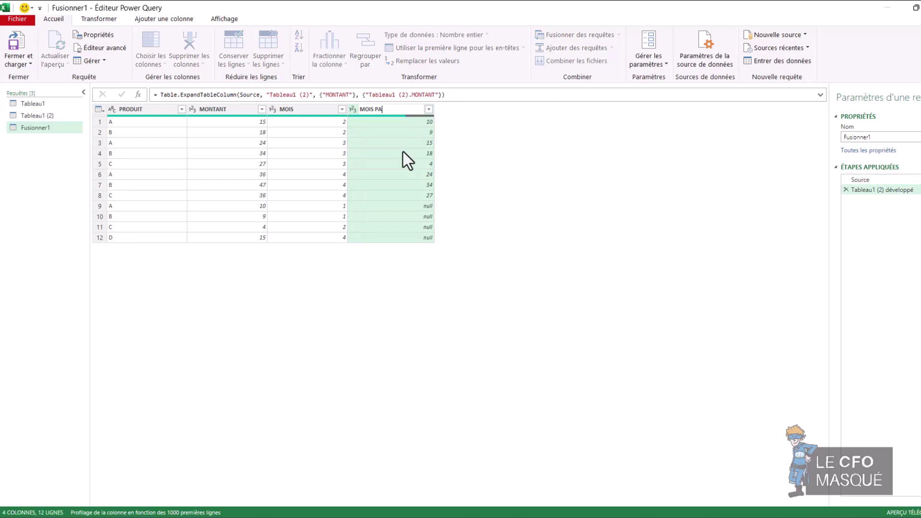
{"action": "type", "text": "SSÉ"}
{"action": "key", "text": "Return"}
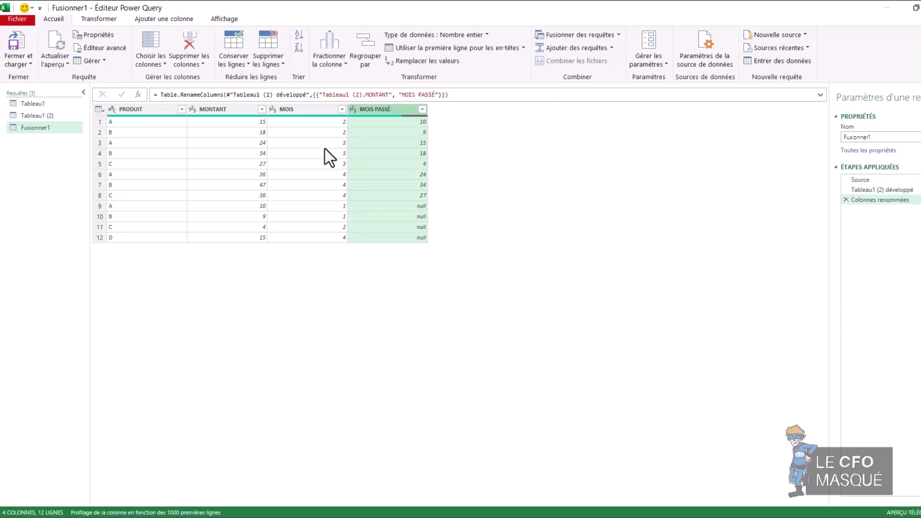
Compare MOIS, MONTANT and MOIS PASSÉ values in rows 1 and 9
{"action": "left_click", "coordinate": [308, 126]}
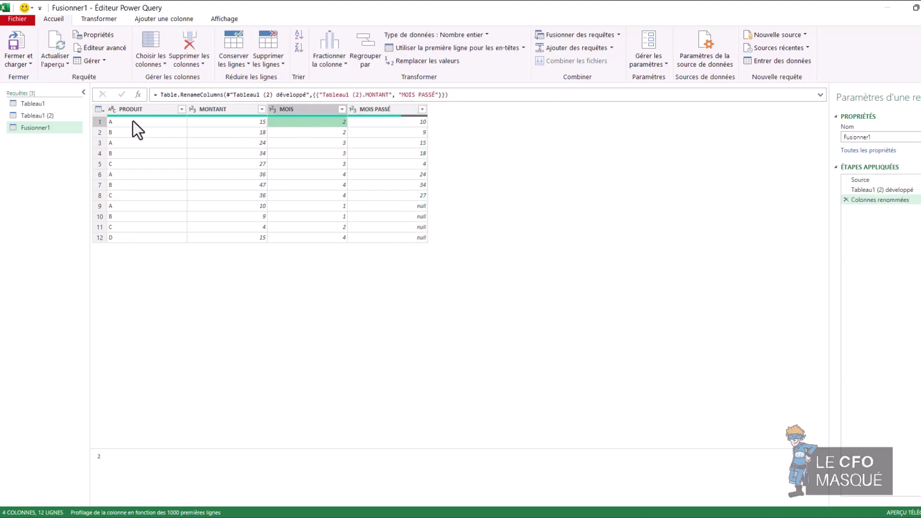
{"action": "left_click", "coordinate": [227, 120]}
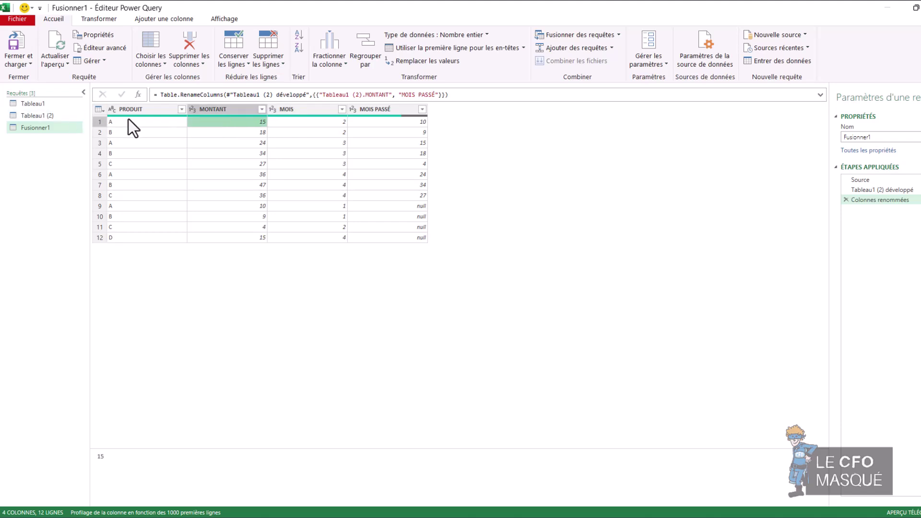
{"action": "left_click", "coordinate": [417, 122]}
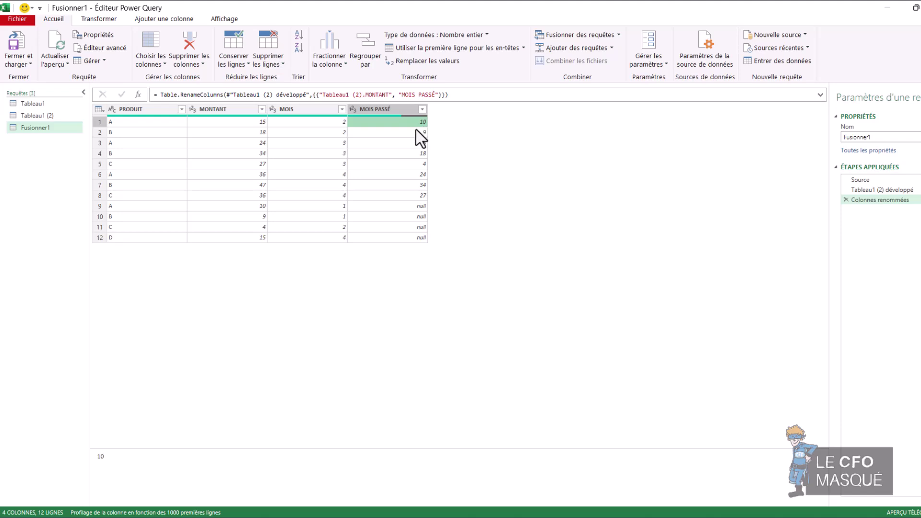
{"action": "left_click", "coordinate": [331, 206]}
{"action": "left_click", "coordinate": [259, 208]}
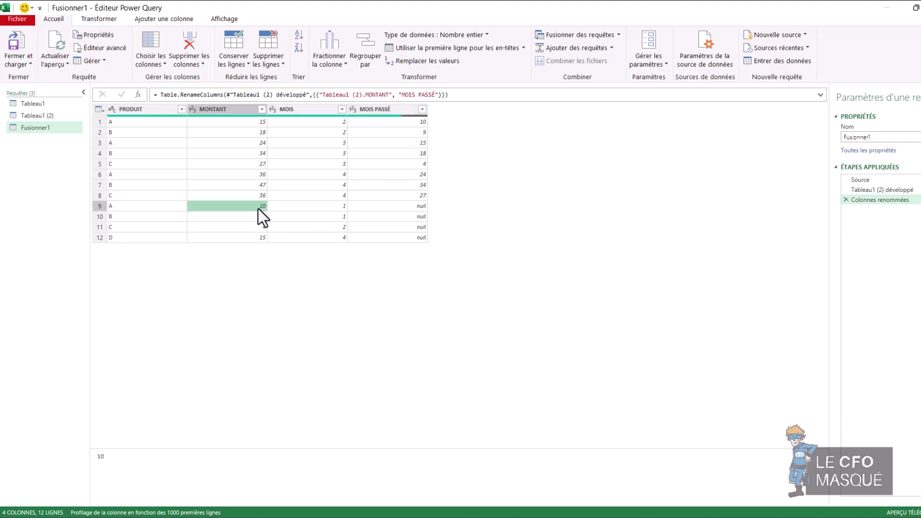
Add custom column Personnalisé with formula [MONTANT]-[MOIS PASSÉ]
{"action": "left_click", "coordinate": [371, 107]}
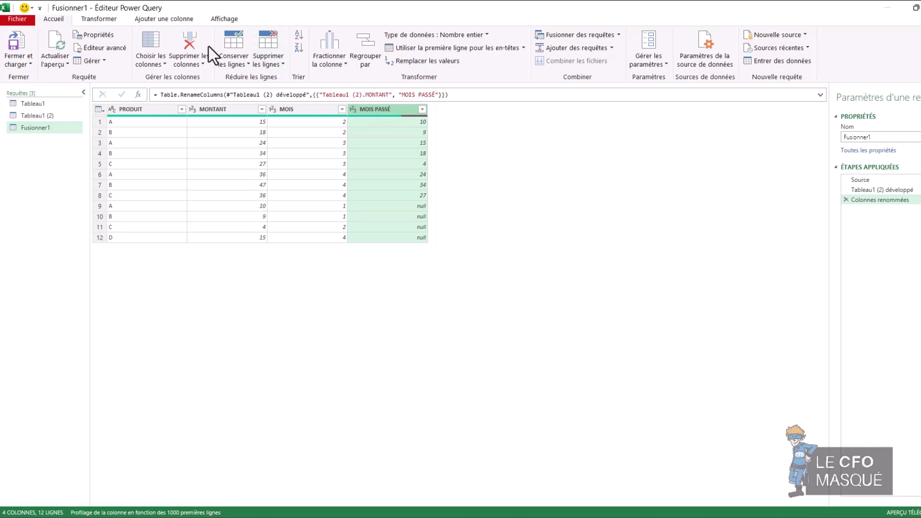
{"action": "left_click", "coordinate": [166, 19]}
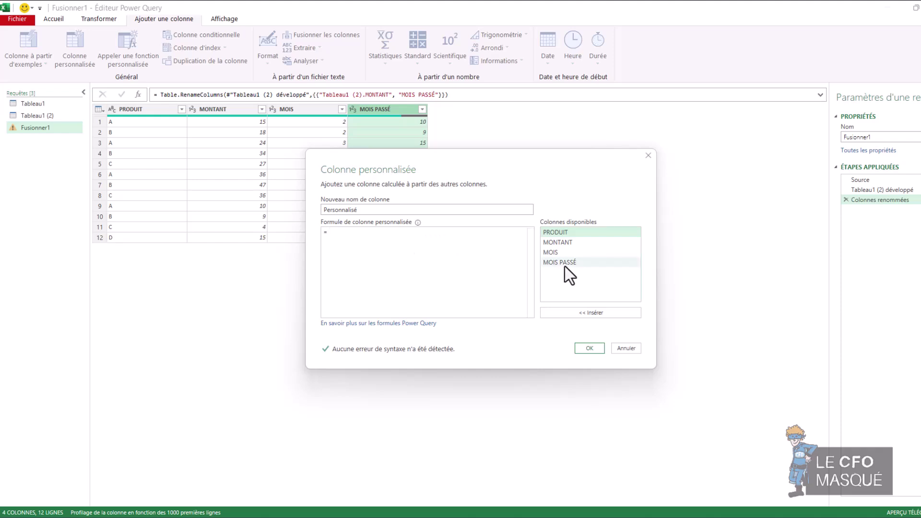
{"action": "left_click", "coordinate": [580, 245]}
{"action": "double_click", "coordinate": [582, 246]}
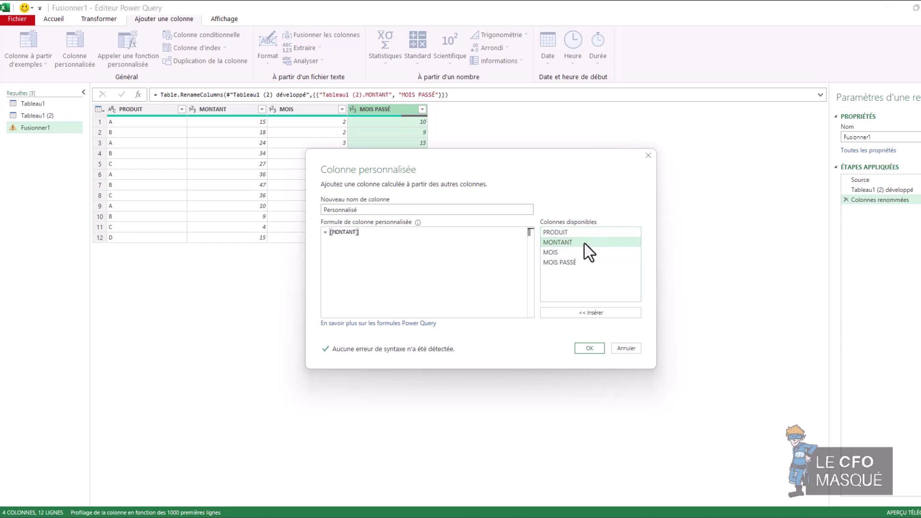
{"action": "type", "text": "-"}
{"action": "double_click", "coordinate": [597, 262]}
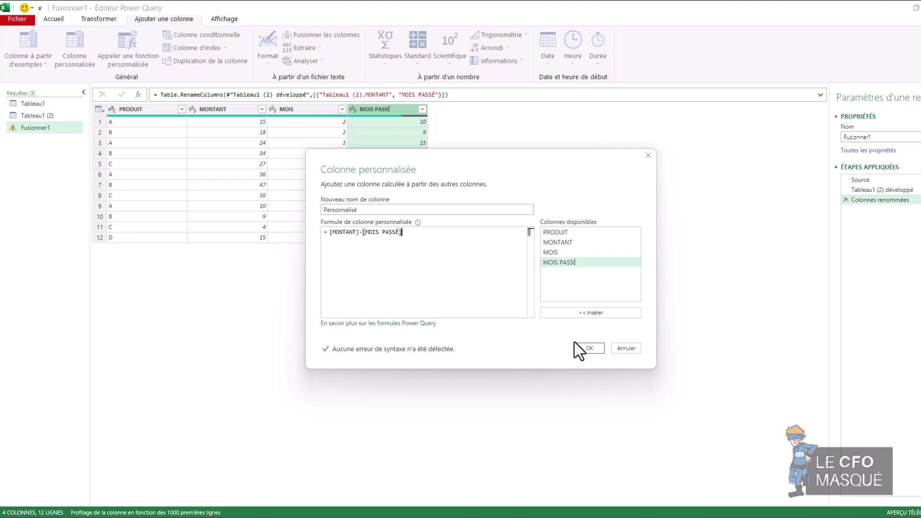
{"action": "left_click", "coordinate": [590, 350]}
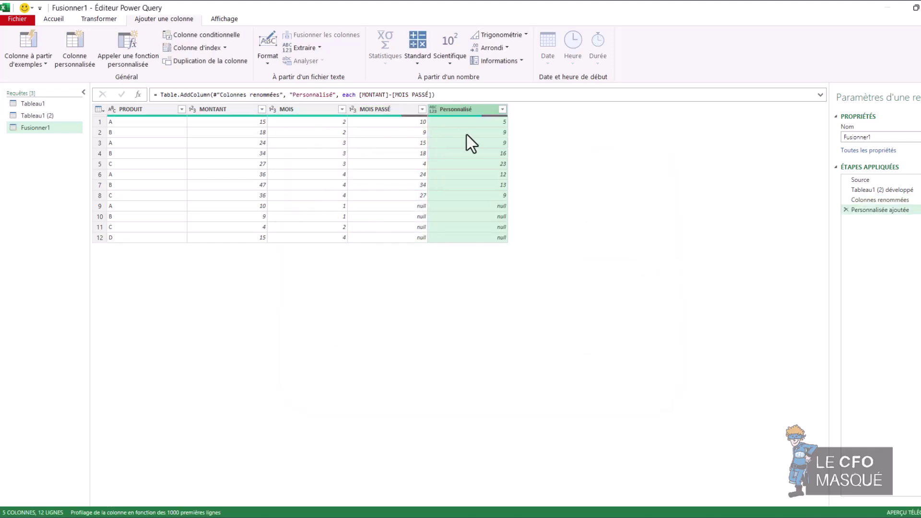
{"action": "left_click", "coordinate": [230, 122]}
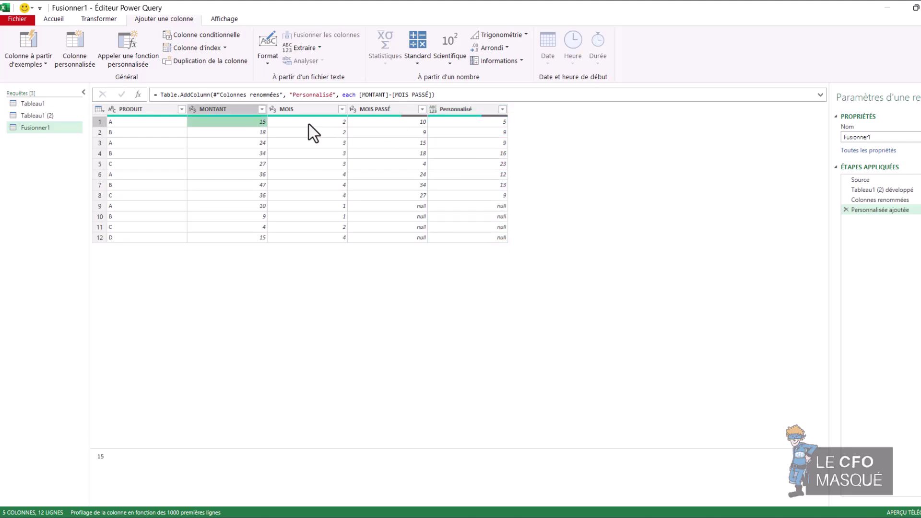
{"action": "left_click", "coordinate": [310, 124]}
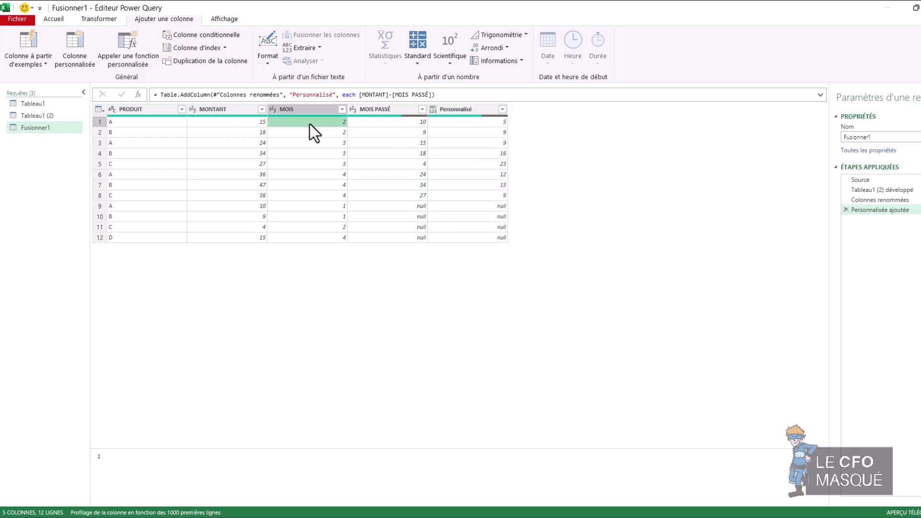
{"action": "left_click", "coordinate": [256, 124]}
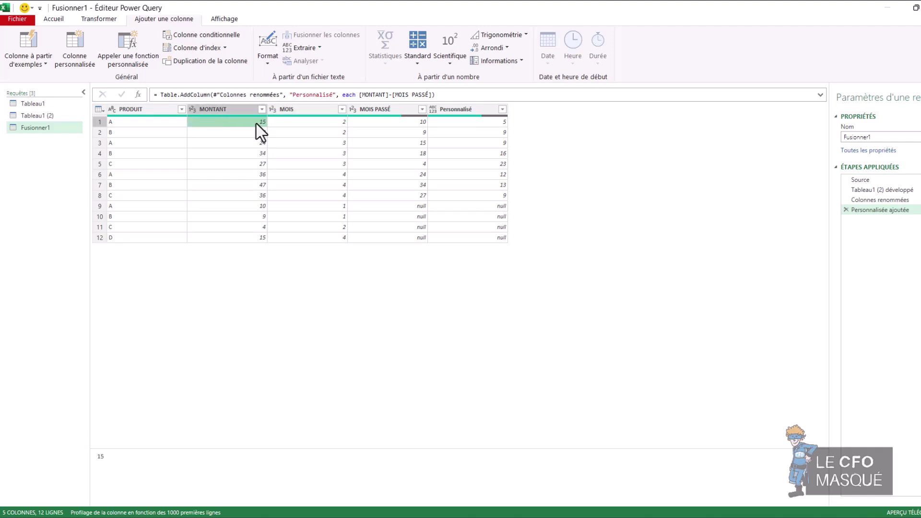
{"action": "left_click", "coordinate": [403, 123]}
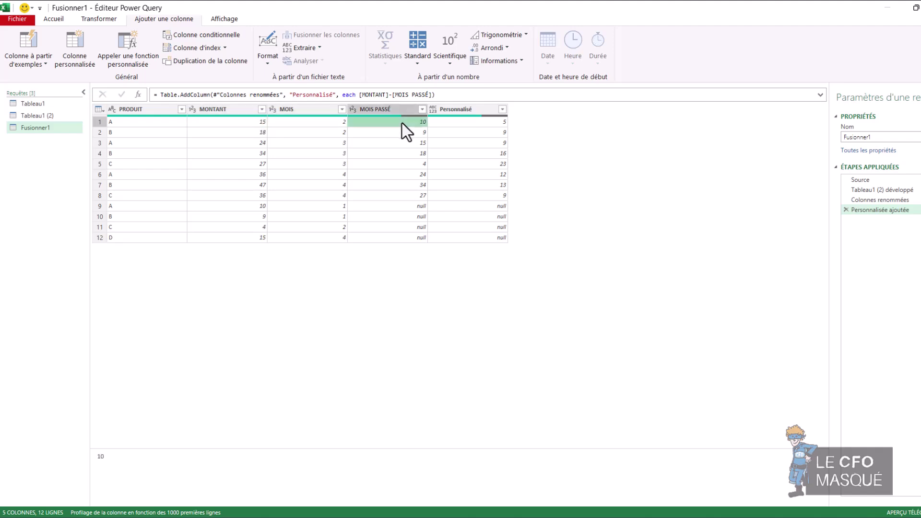
{"action": "left_click", "coordinate": [479, 123]}
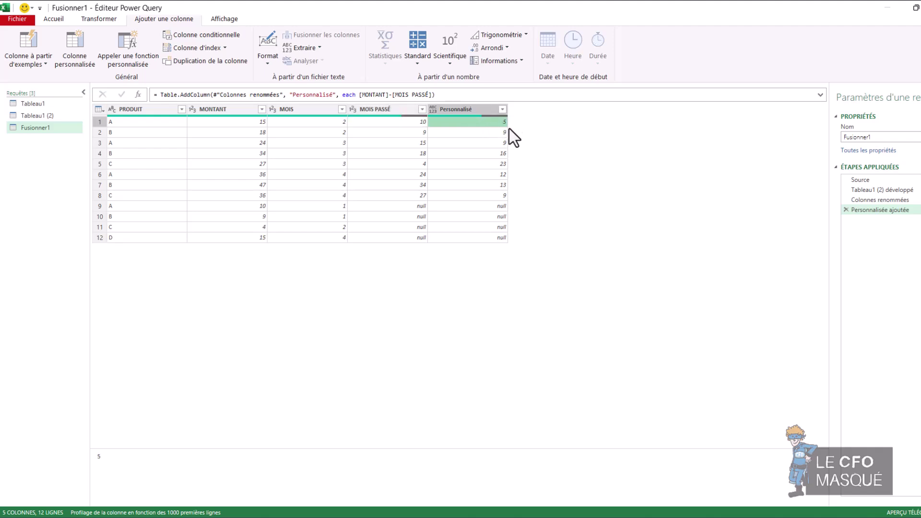
{"action": "left_click", "coordinate": [499, 205]}
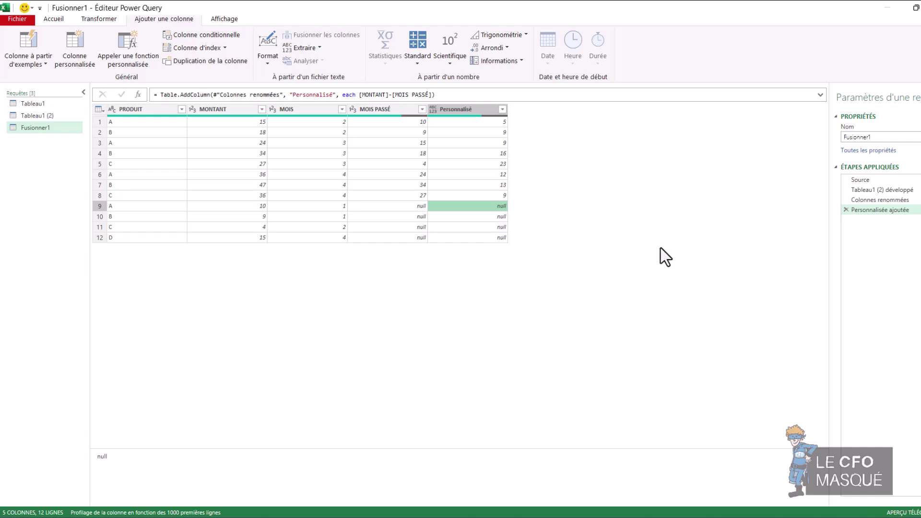
{"action": "left_click", "coordinate": [213, 36]}
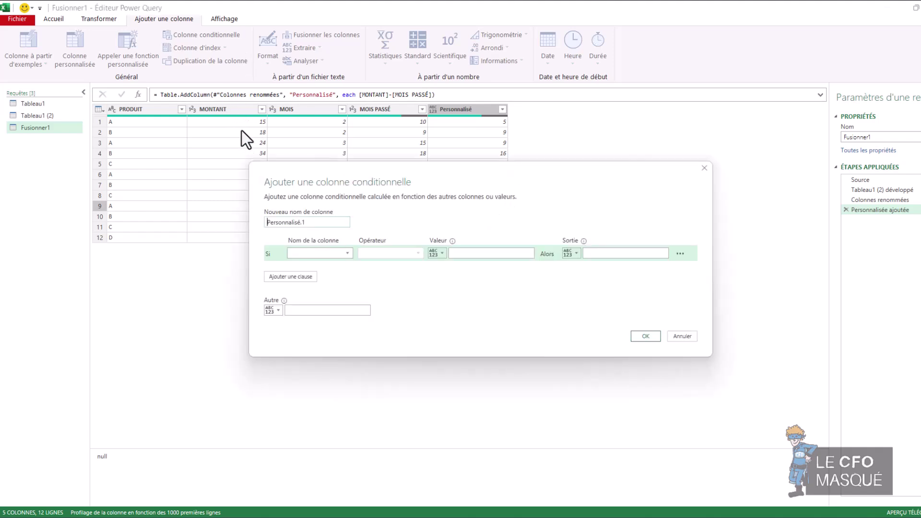
Create conditional column Personnalisé.1: if Personnalisé equals null use MONTANT, else Personnalisé
{"action": "left_click", "coordinate": [325, 254]}
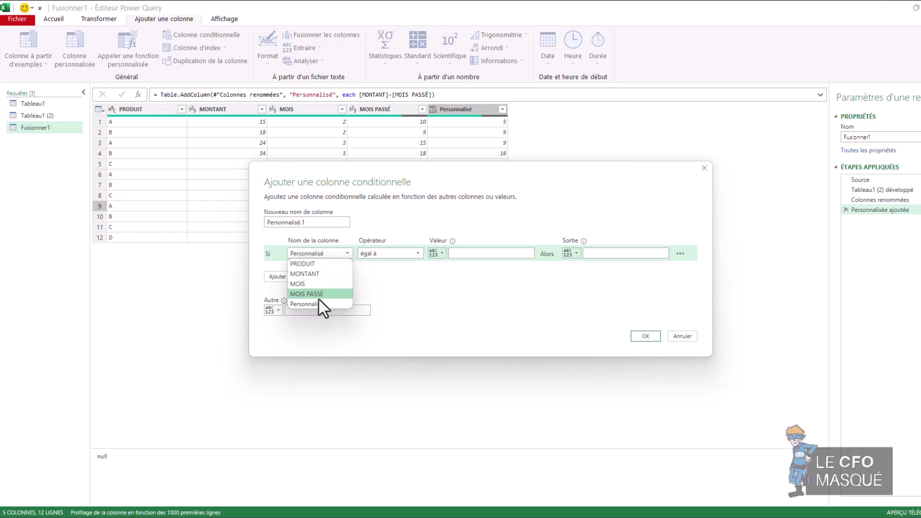
{"action": "left_click", "coordinate": [319, 300]}
{"action": "left_click", "coordinate": [483, 253]}
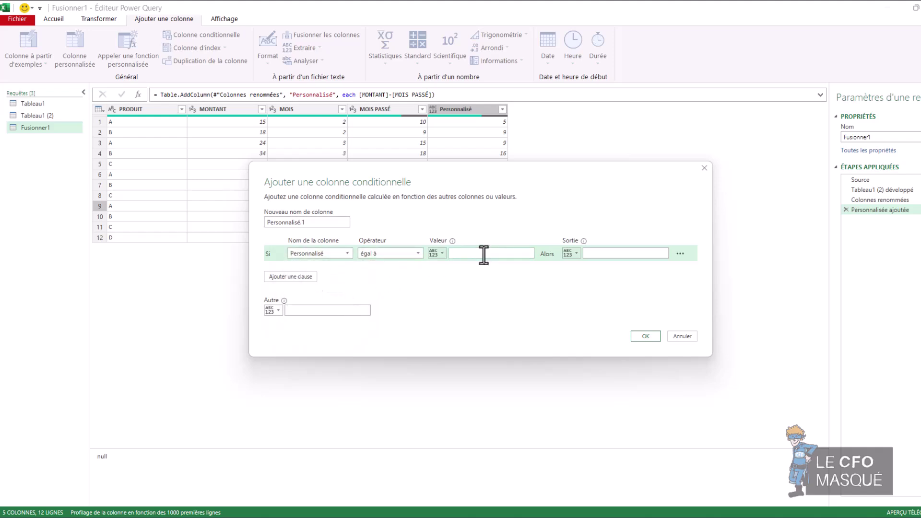
{"action": "type", "text": "null"}
{"action": "left_click", "coordinate": [574, 254]}
{"action": "left_click", "coordinate": [591, 276]}
{"action": "left_click", "coordinate": [638, 258]}
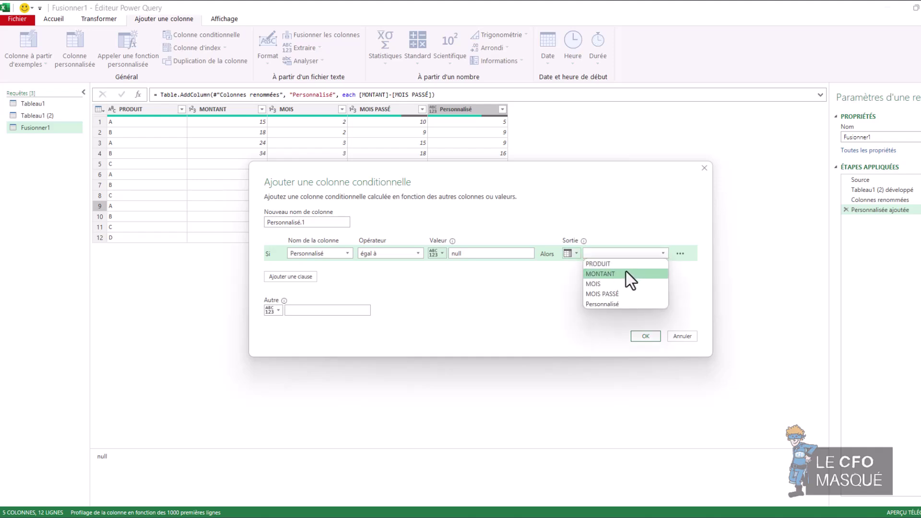
{"action": "left_click", "coordinate": [626, 272]}
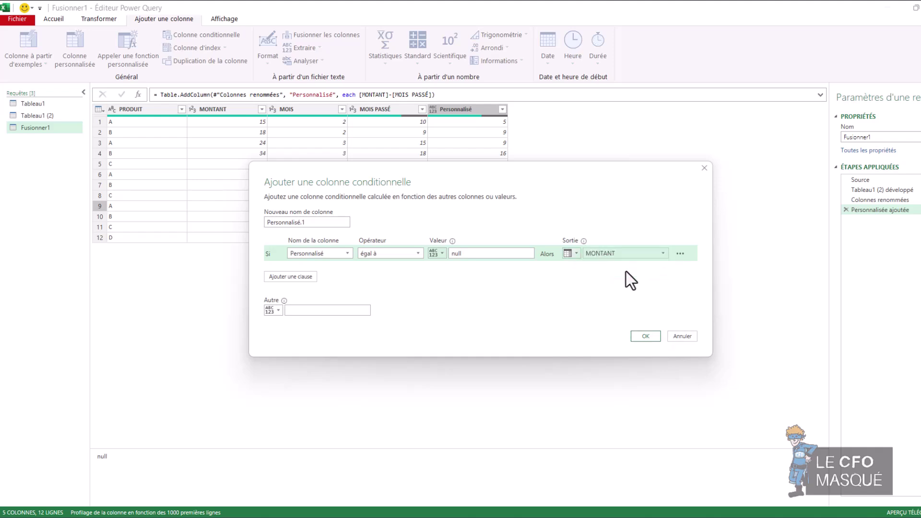
{"action": "left_click", "coordinate": [278, 313]}
{"action": "left_click", "coordinate": [284, 331]}
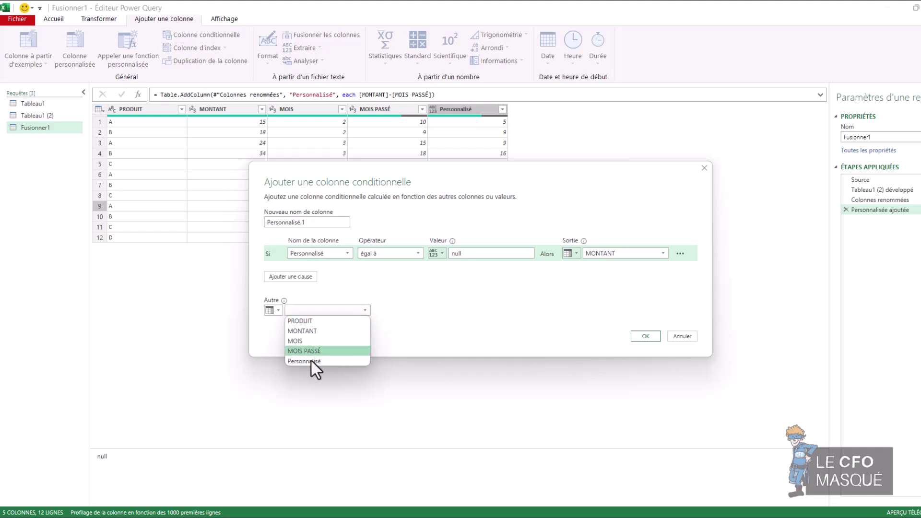
{"action": "left_click", "coordinate": [310, 361]}
{"action": "left_click", "coordinate": [643, 338]}
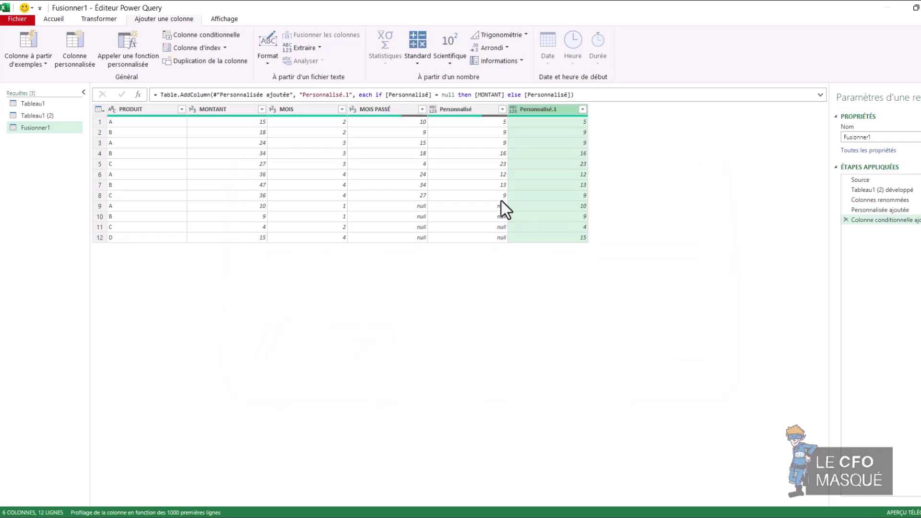
Move MOIS to the first column and delete the MOIS PASSÉ and Personnalisé columns
{"action": "left_click", "coordinate": [573, 207]}
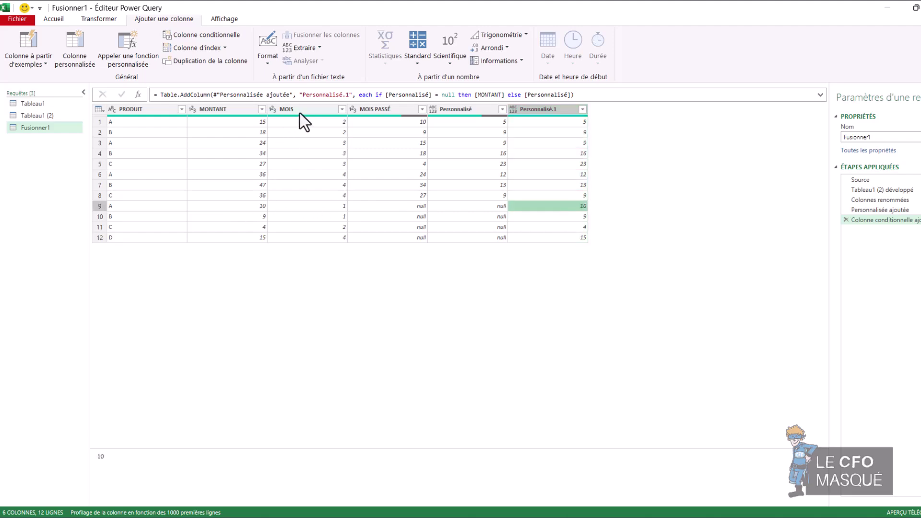
{"action": "left_click_drag", "start_coordinate": [300, 113], "coordinate": [155, 123]}
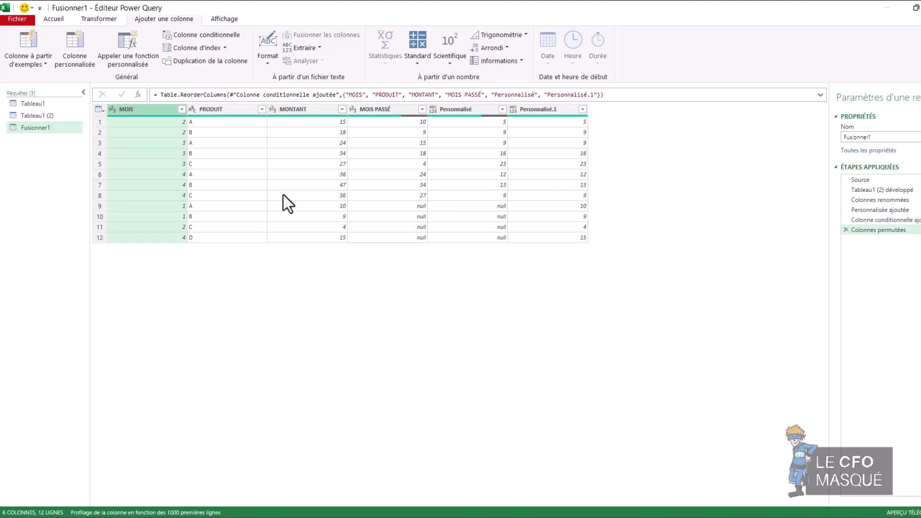
{"action": "left_click", "coordinate": [383, 108]}
{"action": "left_click", "coordinate": [461, 109], "text": "shift"}
{"action": "right_click", "coordinate": [460, 109]}
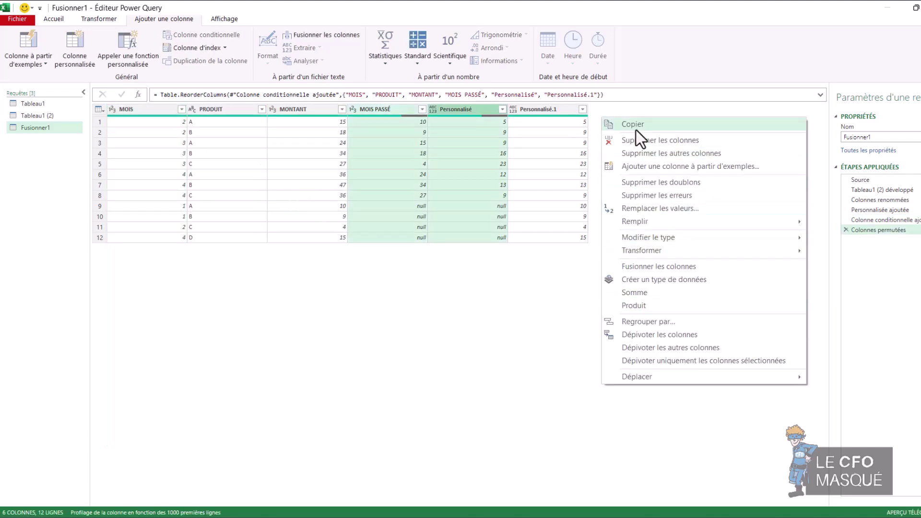
{"action": "left_click", "coordinate": [643, 143]}
Sort rows ascending by MOIS, then by PRODUIT
{"action": "left_click", "coordinate": [182, 109]}
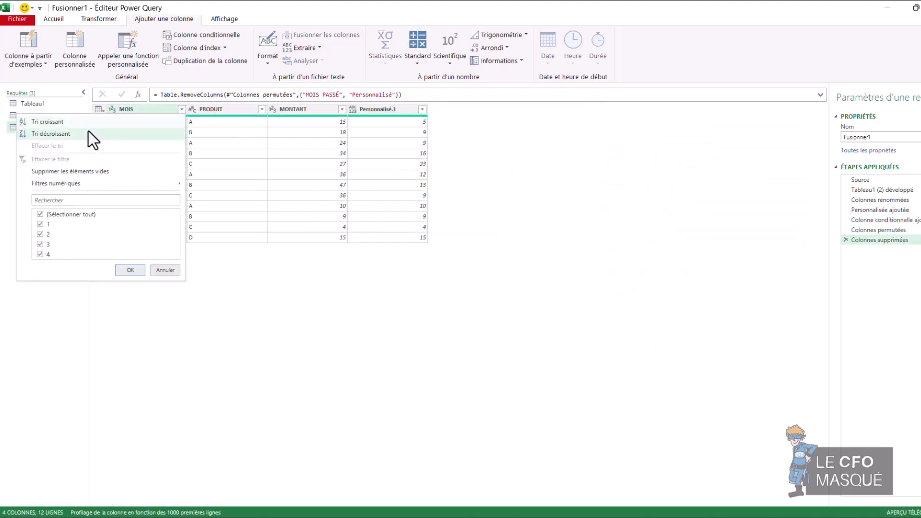
{"action": "left_click", "coordinate": [106, 119]}
{"action": "left_click", "coordinate": [262, 109]}
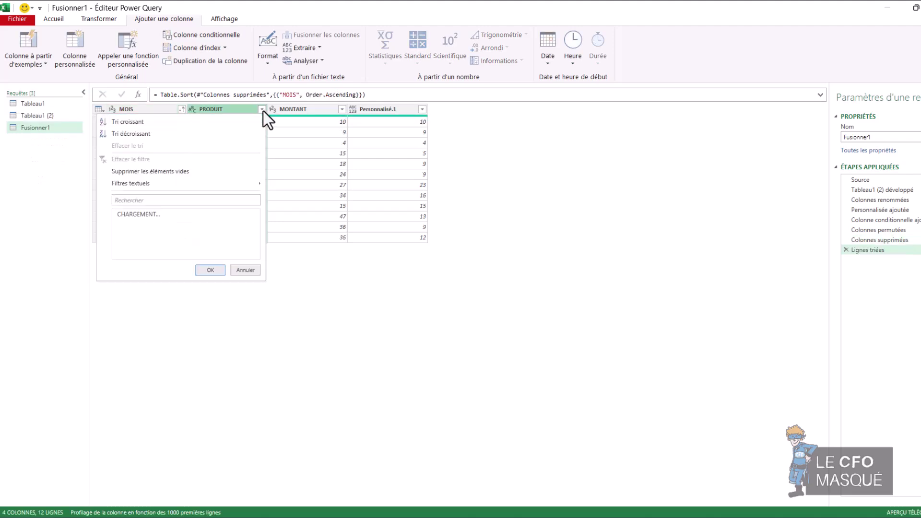
{"action": "left_click", "coordinate": [145, 121]}
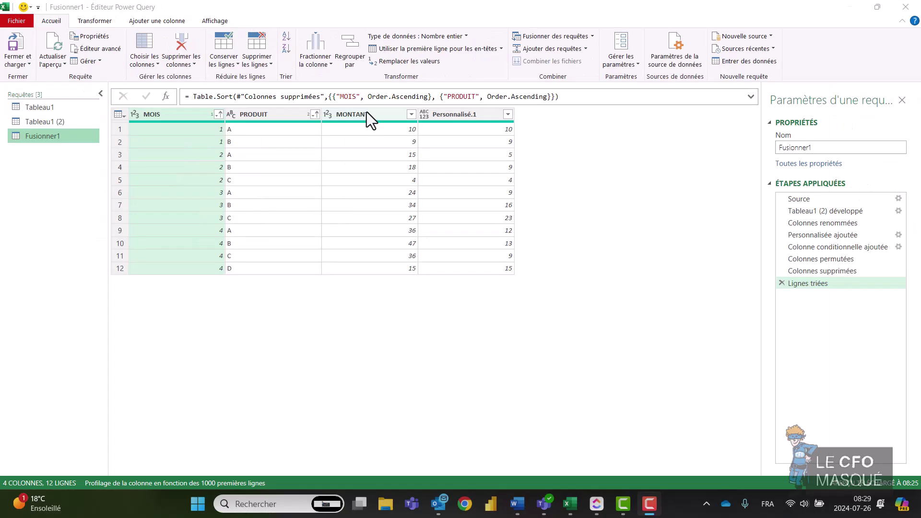
Rename headers: MONTANT becomes MONTANTS CUMULATIFS, Personnalisé.1 becomes MONTANTS MENSUELS
{"action": "double_click", "coordinate": [367, 114]}
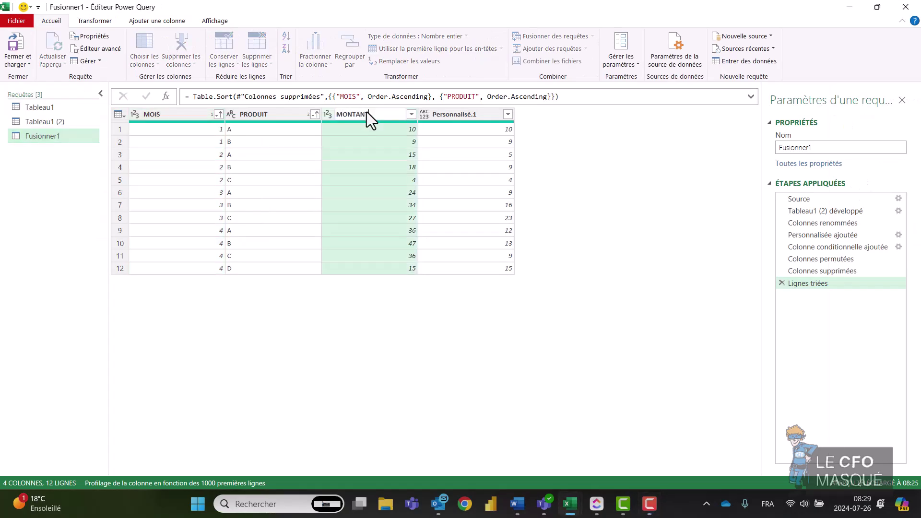
{"action": "type", "text": "CUMULATIFS"}
{"action": "key", "text": "Tab"}
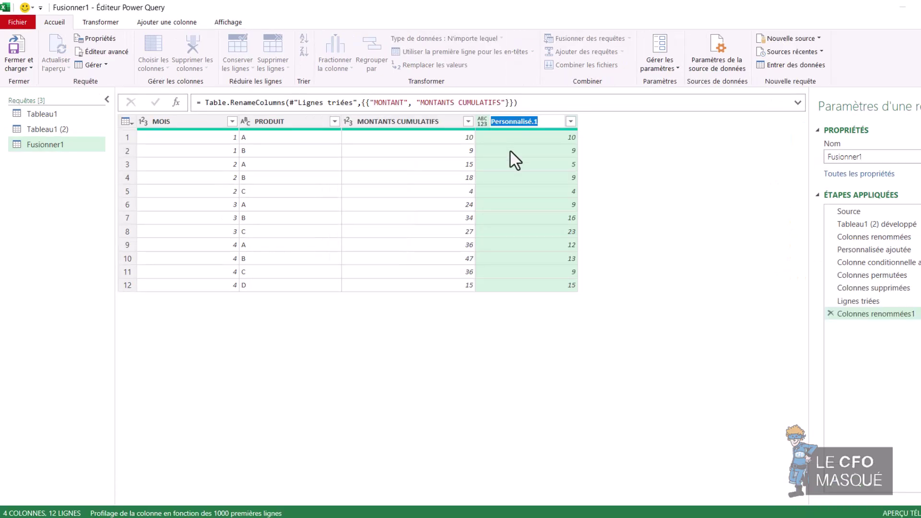
{"action": "type", "text": "MONTANTS "}
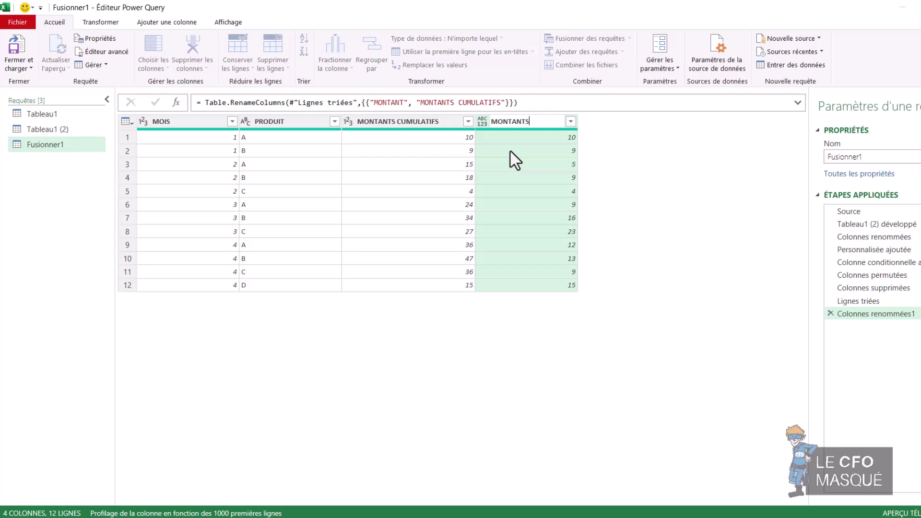
{"action": "type", "text": "MENSUELS"}
{"action": "key", "text": "Return"}
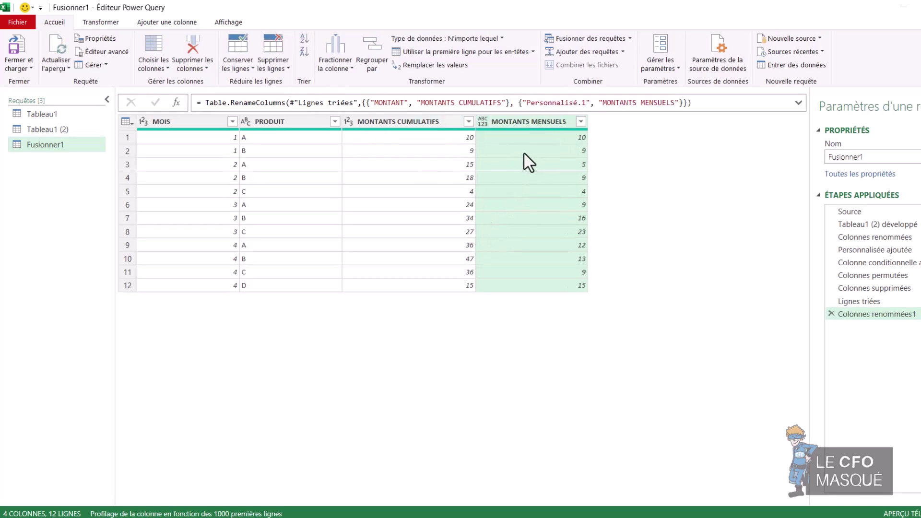
{"action": "left_click", "coordinate": [464, 139]}
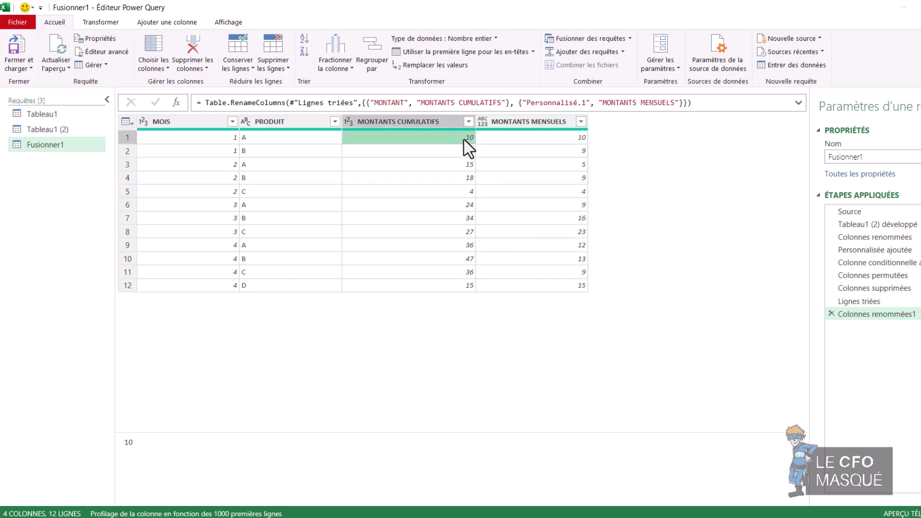
{"action": "left_click", "coordinate": [463, 152]}
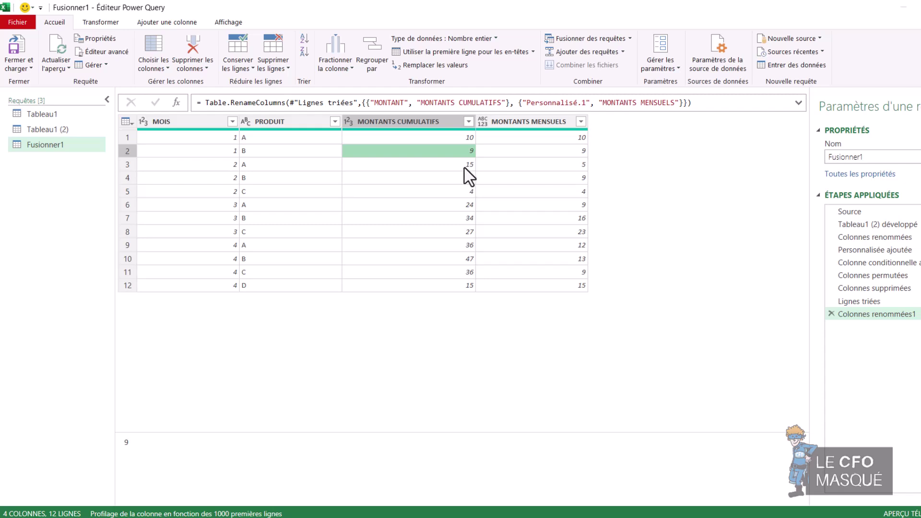
{"action": "key", "text": "Down"}
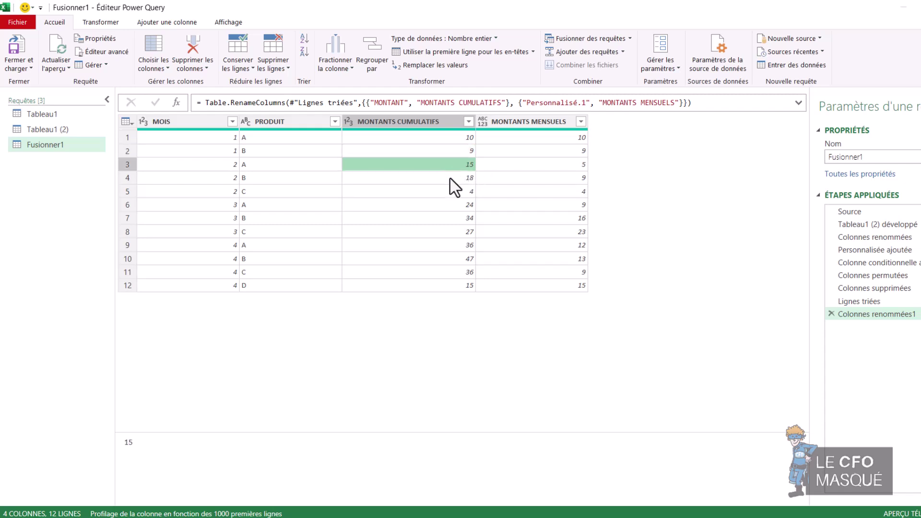
{"action": "key", "text": "Down"}
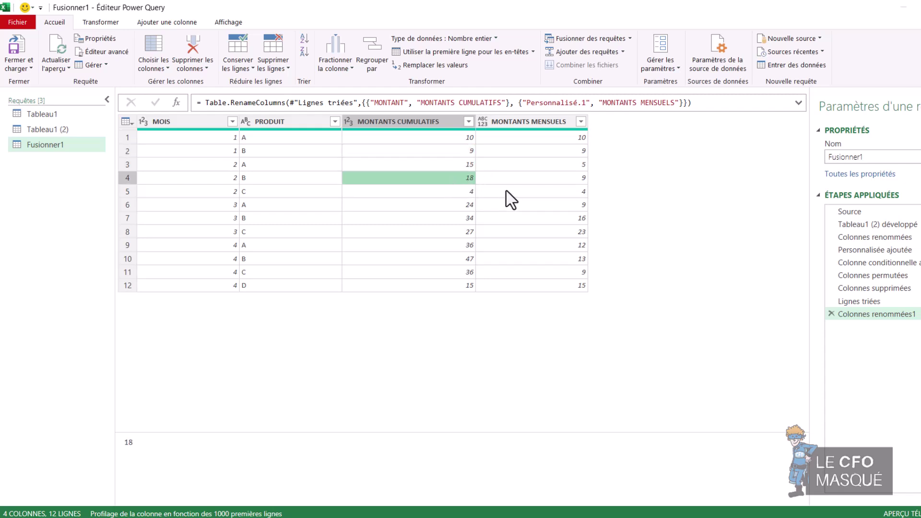
{"action": "left_click", "coordinate": [581, 166]}
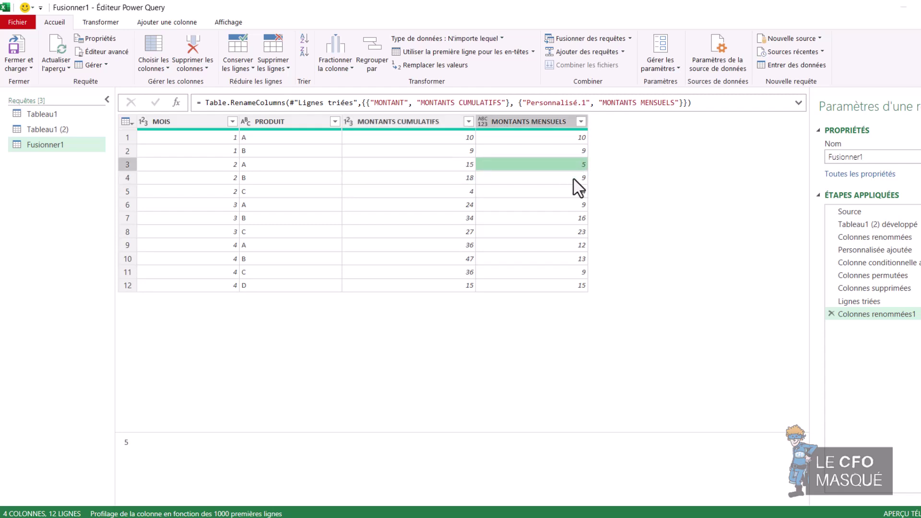
{"action": "left_click", "coordinate": [565, 181]}
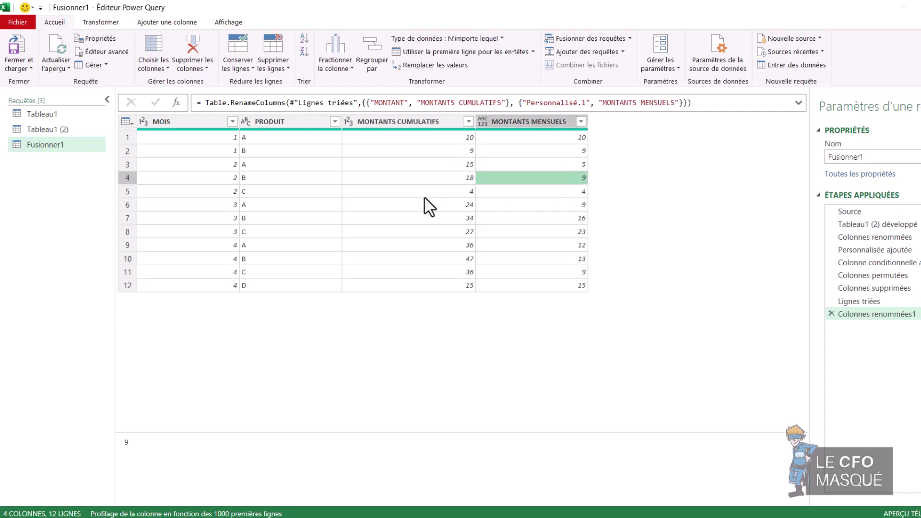
{"action": "left_click", "coordinate": [555, 193]}
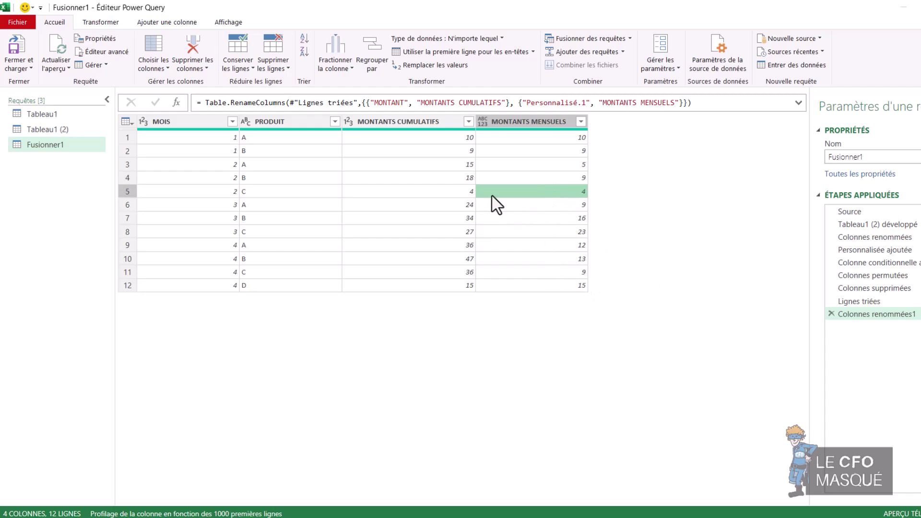